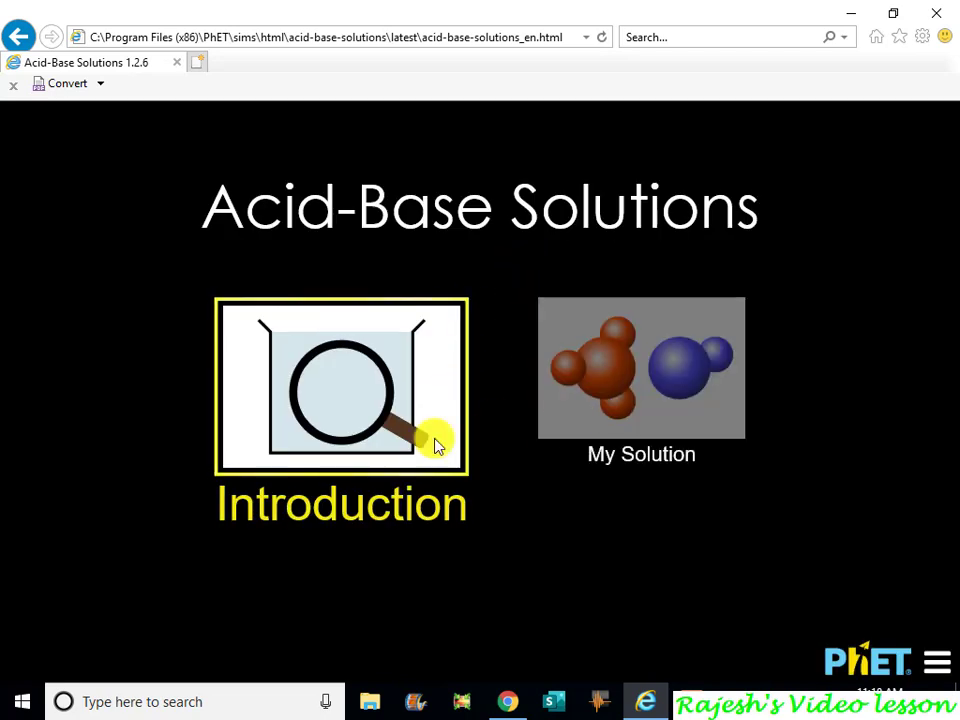
Open the Introduction simulation and measure the water's pH with the pH meter, raising the probe out of the beaker after the reading
{"action": "left_click", "coordinate": [341, 437]}
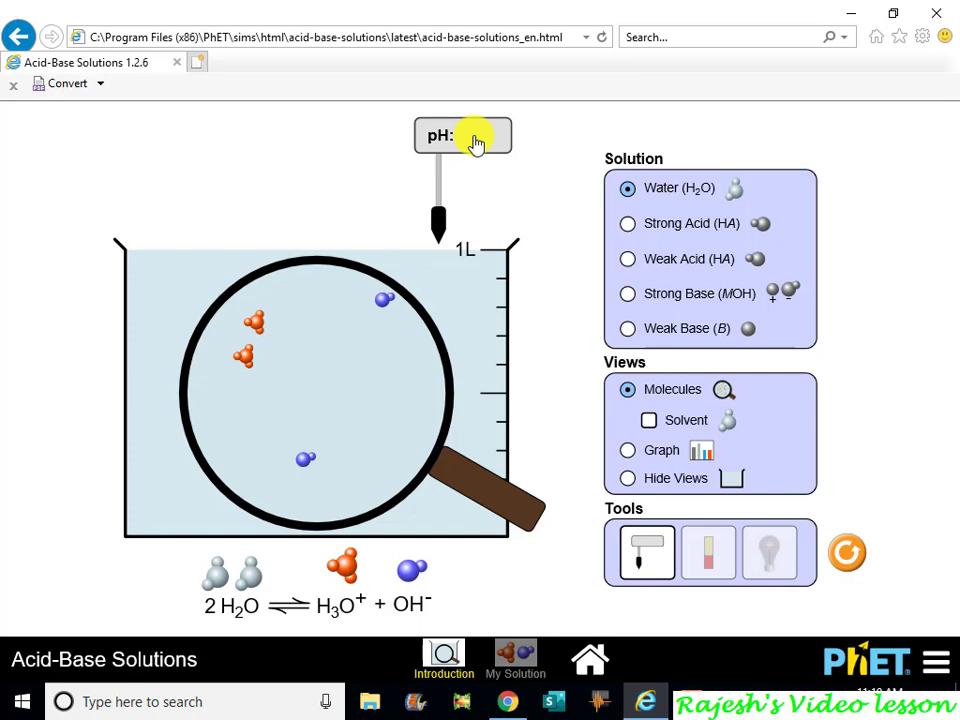
{"action": "left_click_drag", "start_coordinate": [476, 143], "coordinate": [476, 201]}
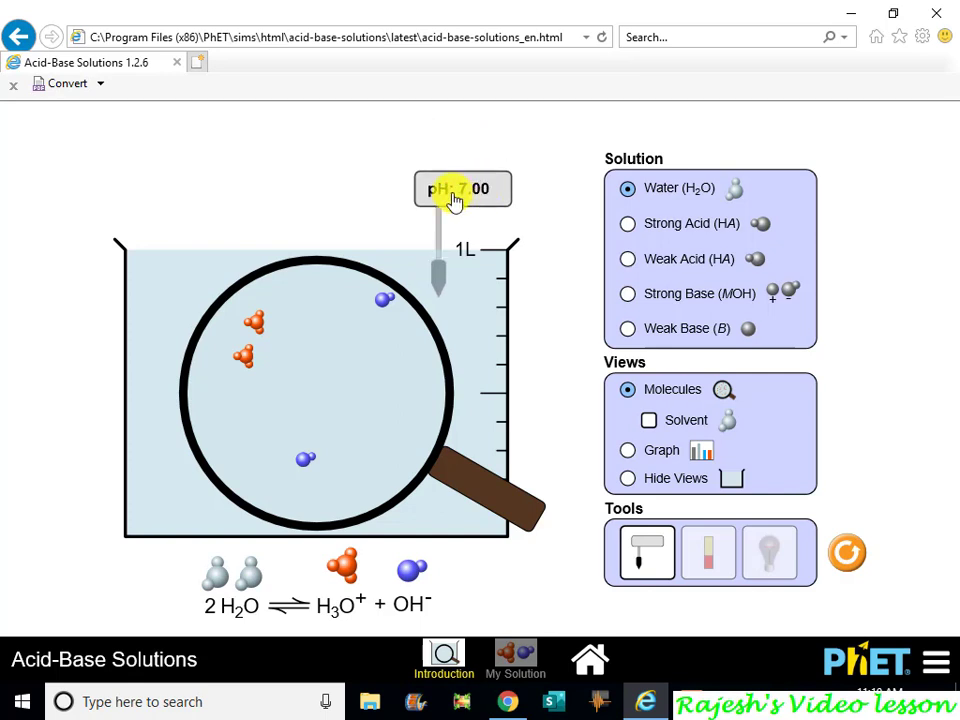
{"action": "left_click_drag", "start_coordinate": [471, 189], "coordinate": [484, 133]}
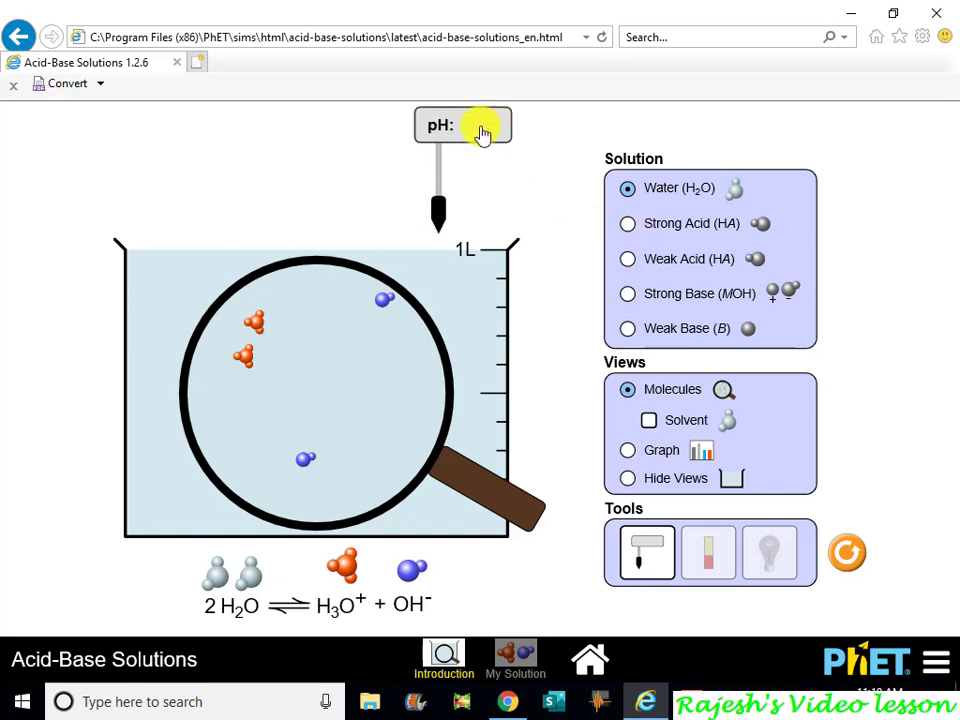
Test the water with pH paper and hold the dipped strip above the beaker for comparison with the pH color key
{"action": "left_click", "coordinate": [722, 558]}
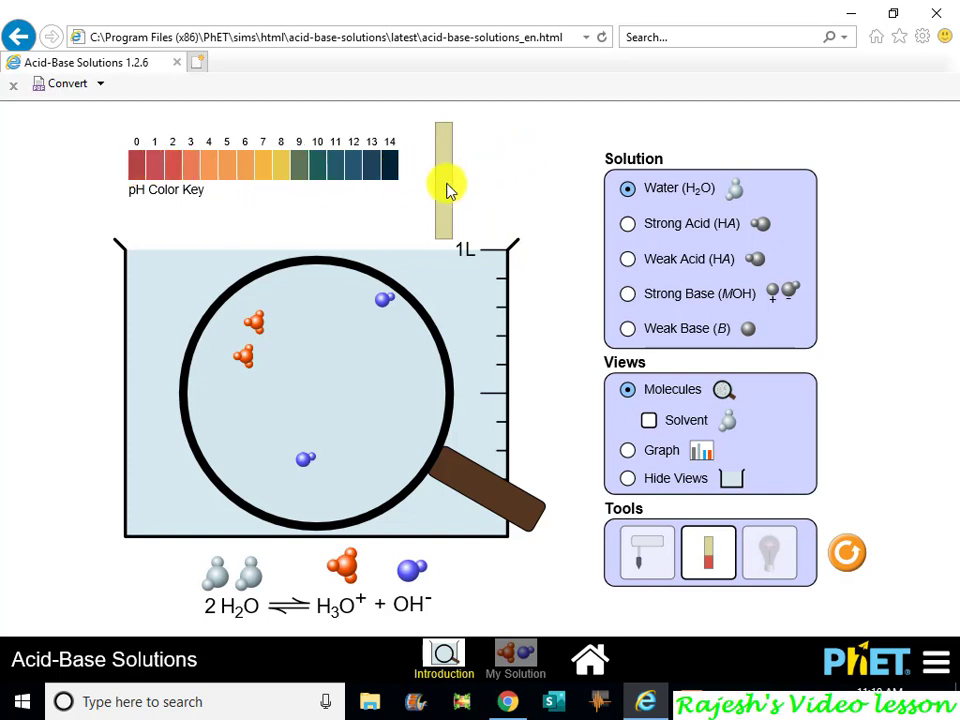
{"action": "left_click_drag", "start_coordinate": [448, 190], "coordinate": [465, 171]}
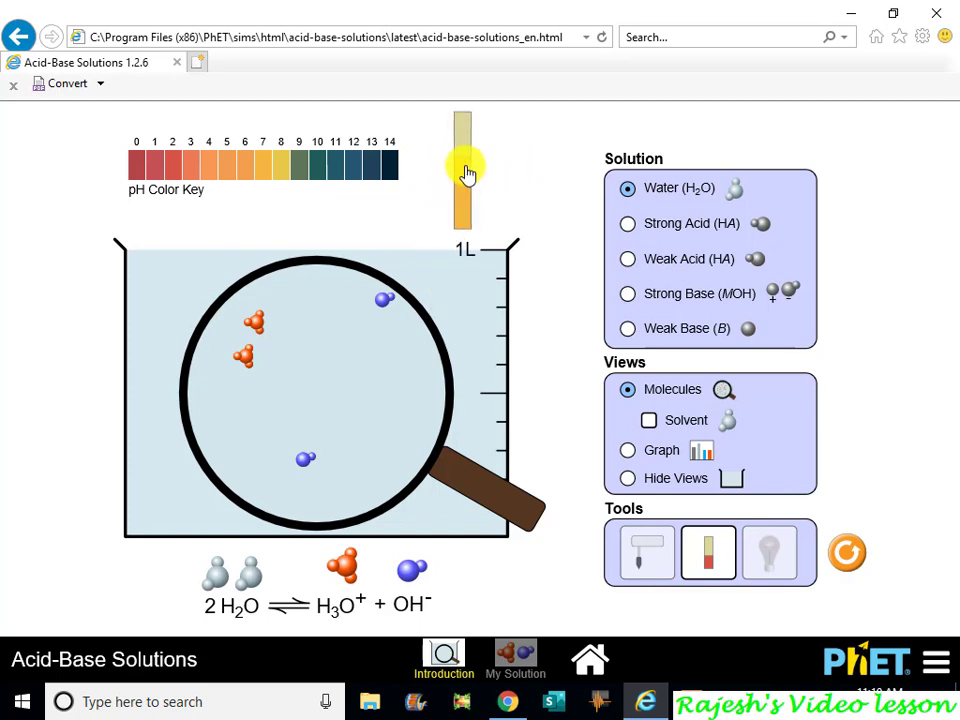
{"action": "mouse_move", "coordinate": [456, 214]}
{"action": "left_mouse_down"}
{"action": "mouse_move", "coordinate": [270, 184]}
{"action": "mouse_move", "coordinate": [467, 206]}
{"action": "left_mouse_up"}
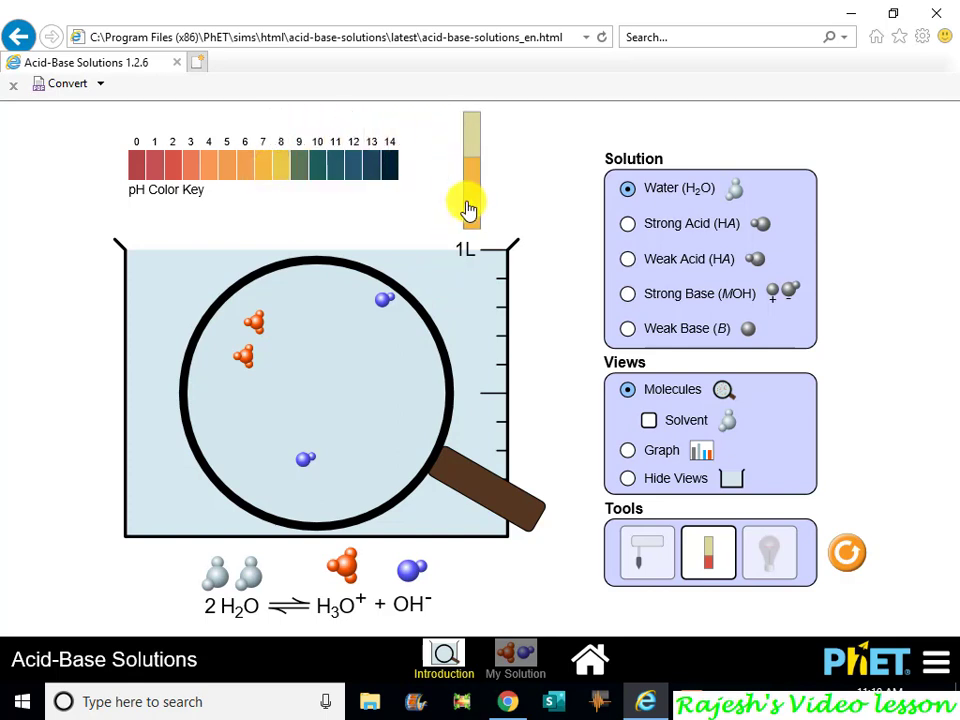
Test the water's conductivity by lowering the light bulb circuit's electrodes into the beaker, and lift them back out
{"action": "left_click", "coordinate": [767, 547]}
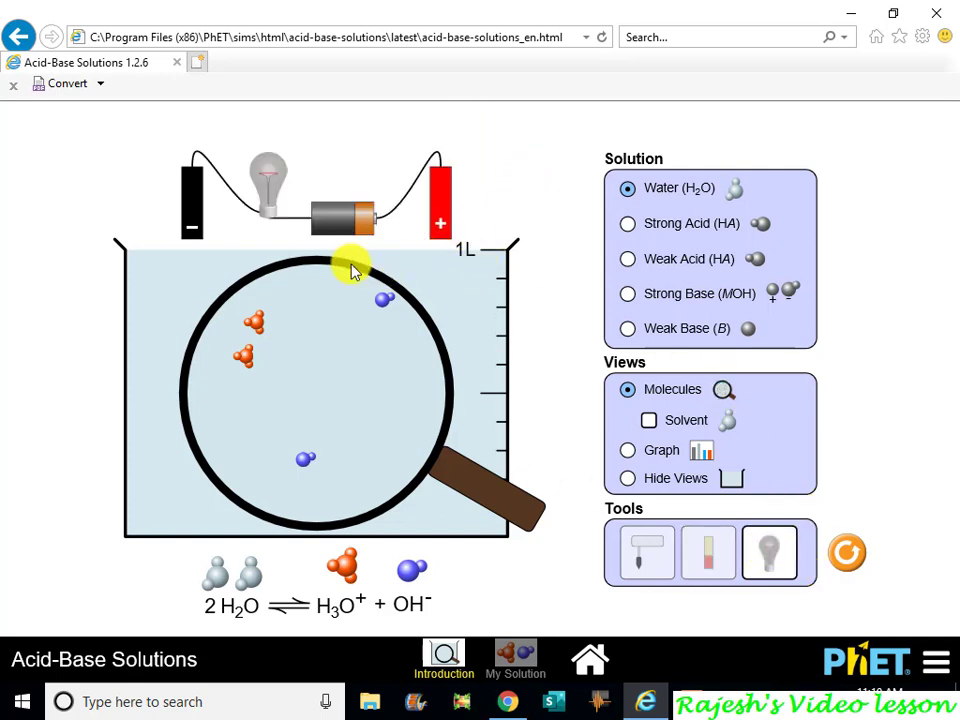
{"action": "left_click_drag", "start_coordinate": [193, 225], "coordinate": [199, 276]}
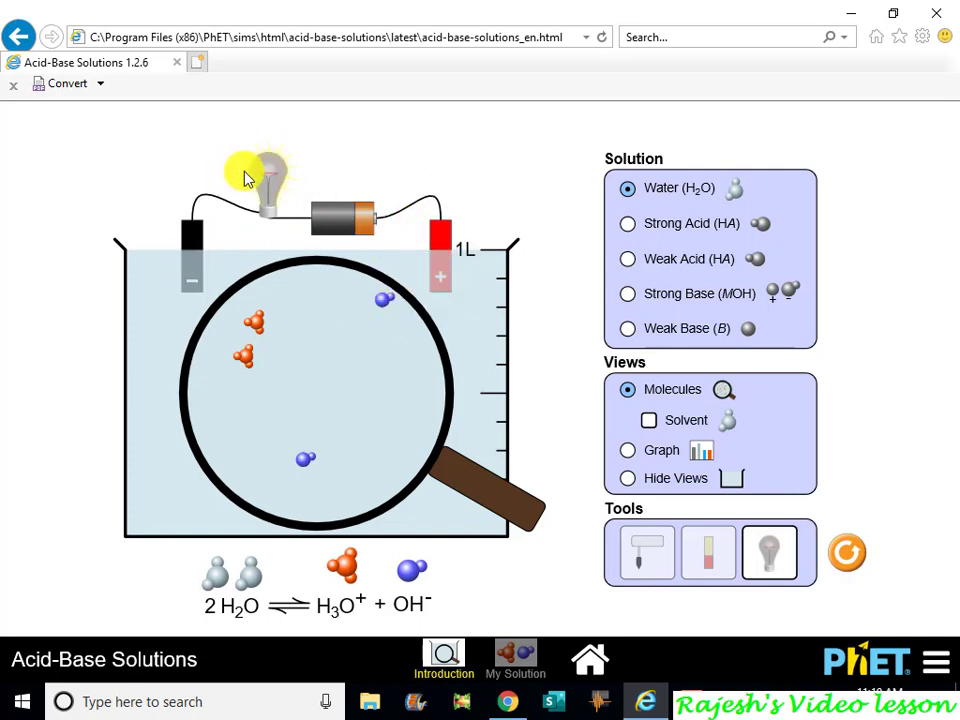
{"action": "mouse_move", "coordinate": [435, 246]}
{"action": "left_mouse_down"}
{"action": "mouse_move", "coordinate": [441, 188]}
{"action": "mouse_move", "coordinate": [429, 257]}
{"action": "left_mouse_up"}
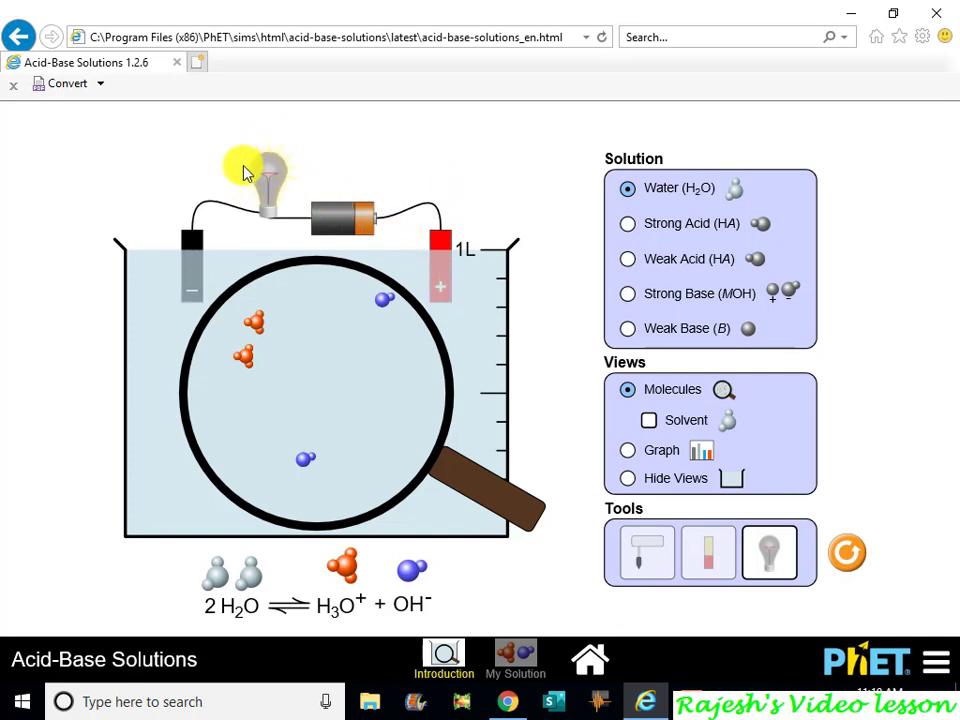
{"action": "left_click_drag", "start_coordinate": [439, 249], "coordinate": [454, 167]}
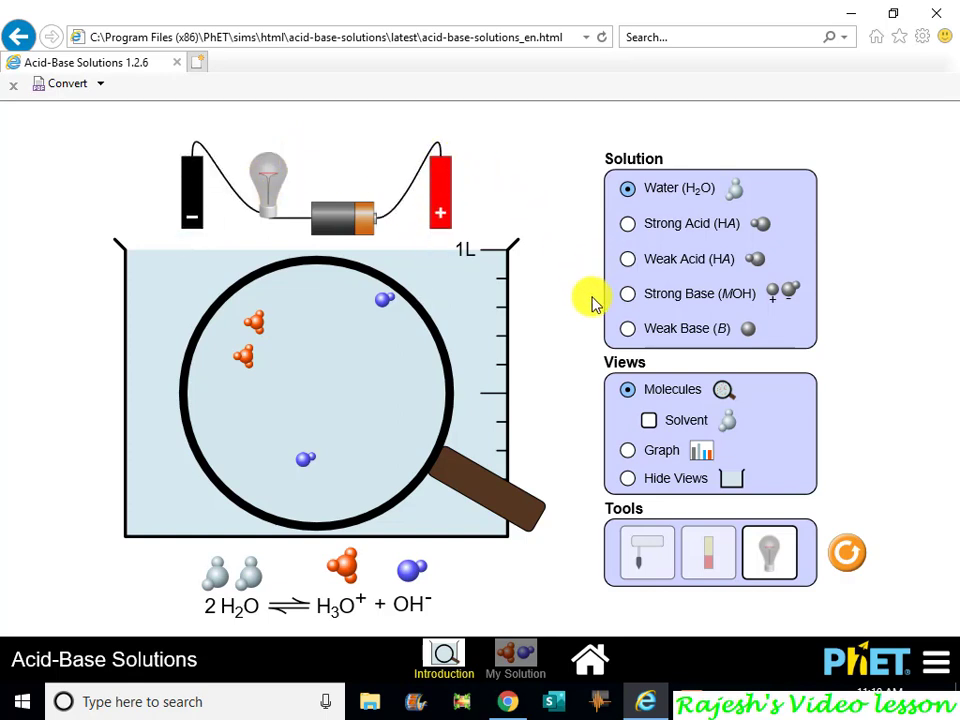
View the water's equilibrium concentration graph, and return to the Molecules view with the Solvent shown
{"action": "left_click", "coordinate": [630, 452]}
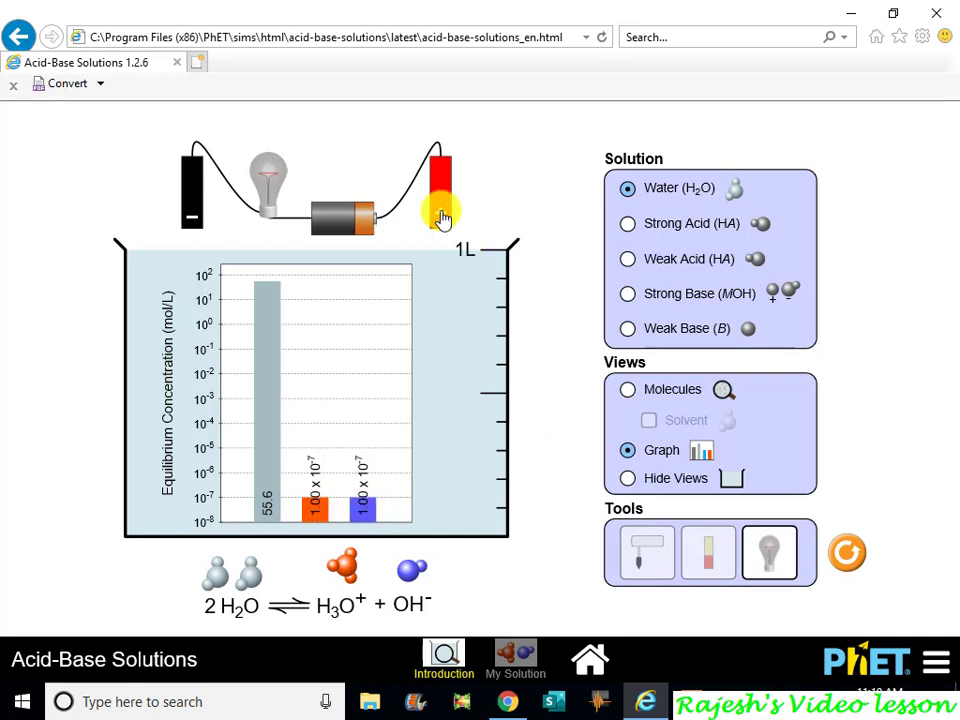
{"action": "left_click", "coordinate": [633, 389]}
{"action": "left_click", "coordinate": [649, 420]}
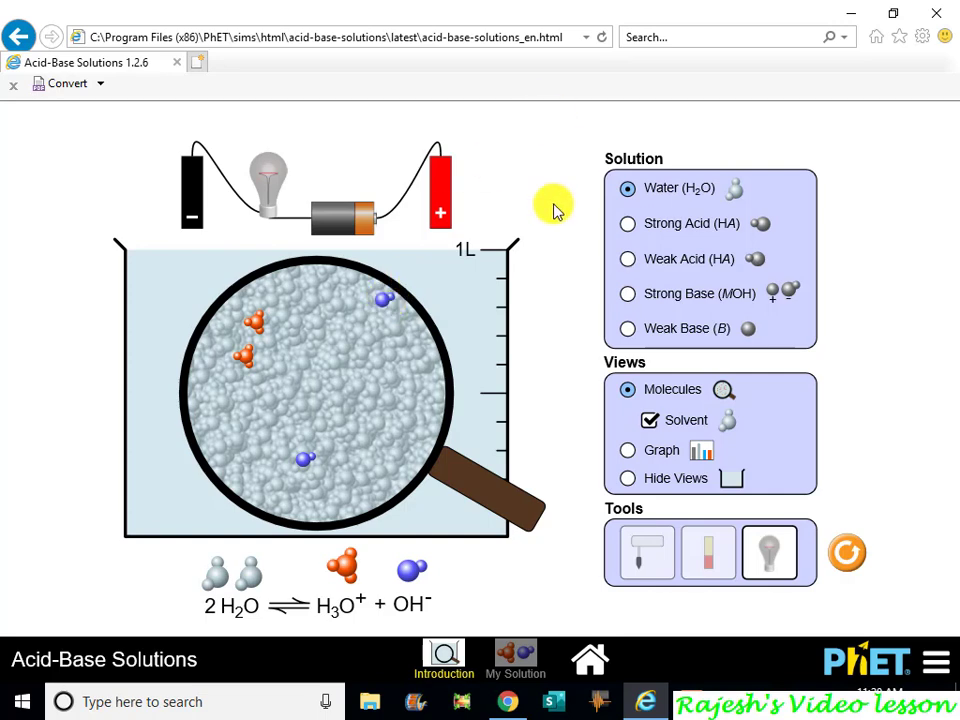
Switch the solution to Strong Acid (HA) and measure its pH with the pH meter
{"action": "left_click", "coordinate": [680, 228]}
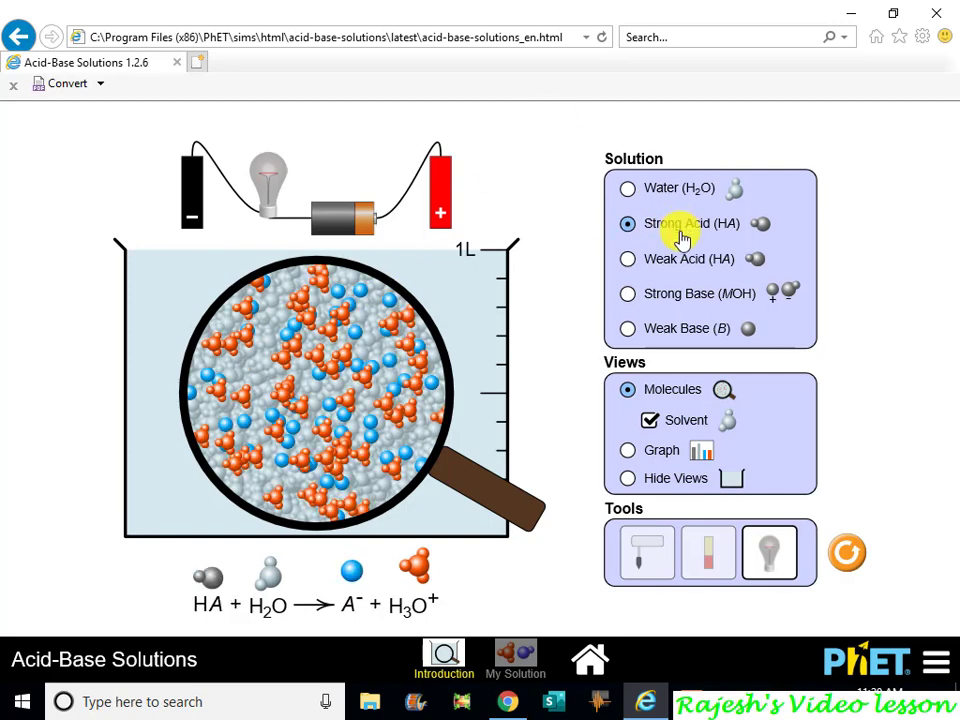
{"action": "left_click", "coordinate": [660, 570]}
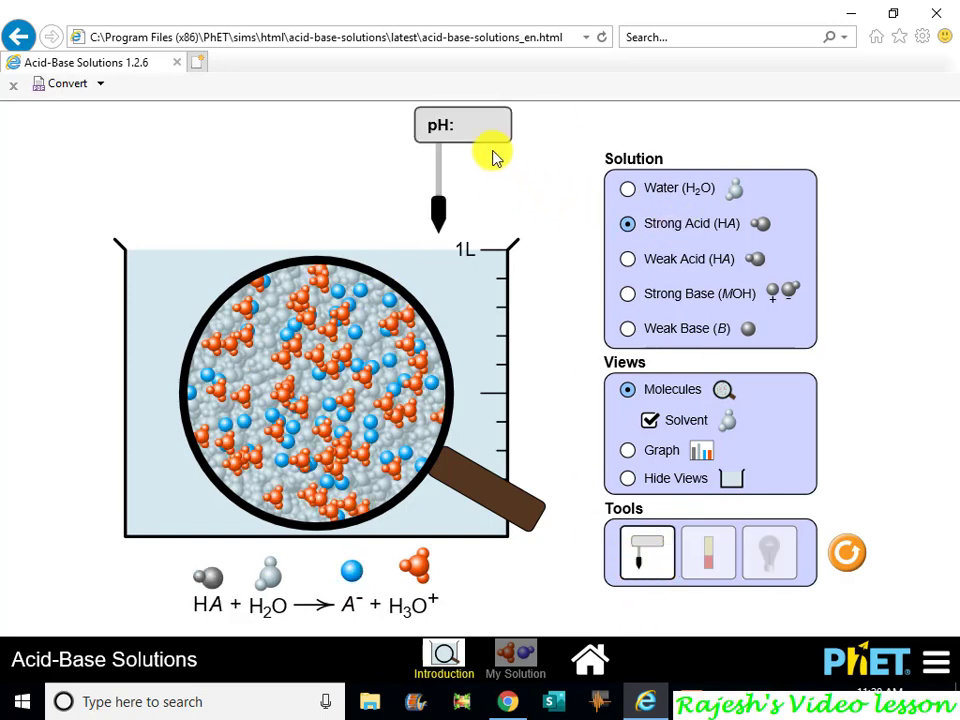
{"action": "left_click_drag", "start_coordinate": [497, 141], "coordinate": [497, 181]}
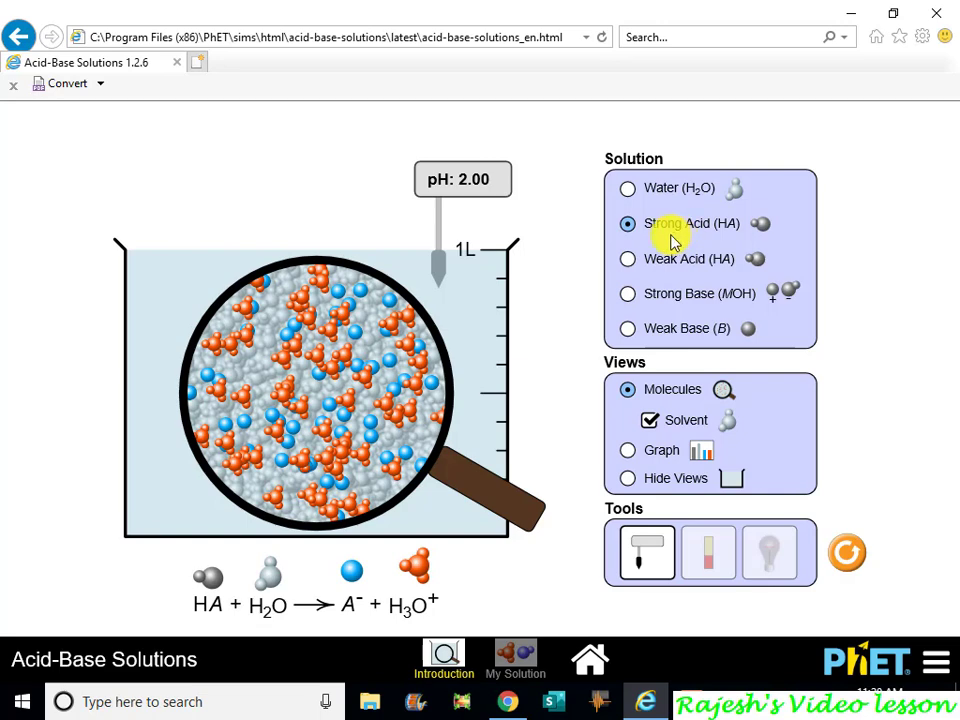
Dip pH paper into the strong acid and hold the strip above the beaker to compare it with the color key
{"action": "left_click", "coordinate": [712, 566]}
{"action": "left_click_drag", "start_coordinate": [476, 178], "coordinate": [189, 118]}
{"action": "left_click_drag", "start_coordinate": [186, 214], "coordinate": [440, 215]}
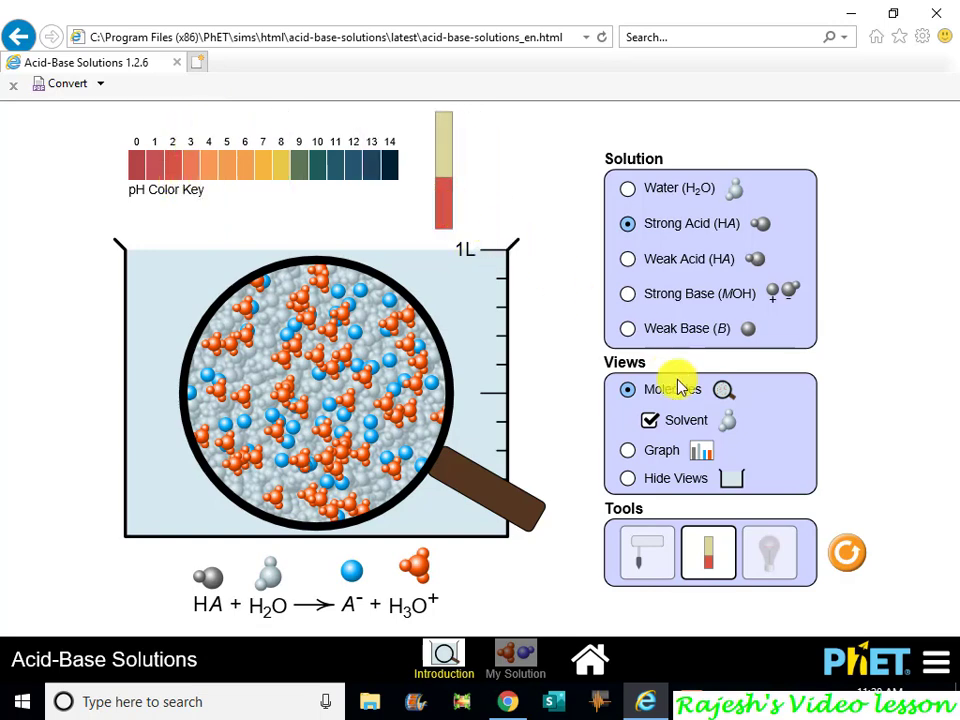
Test the strong acid's conductivity with the light bulb circuit, lifting the electrodes out of the beaker at the end
{"action": "left_click", "coordinate": [772, 551]}
{"action": "left_click", "coordinate": [628, 224]}
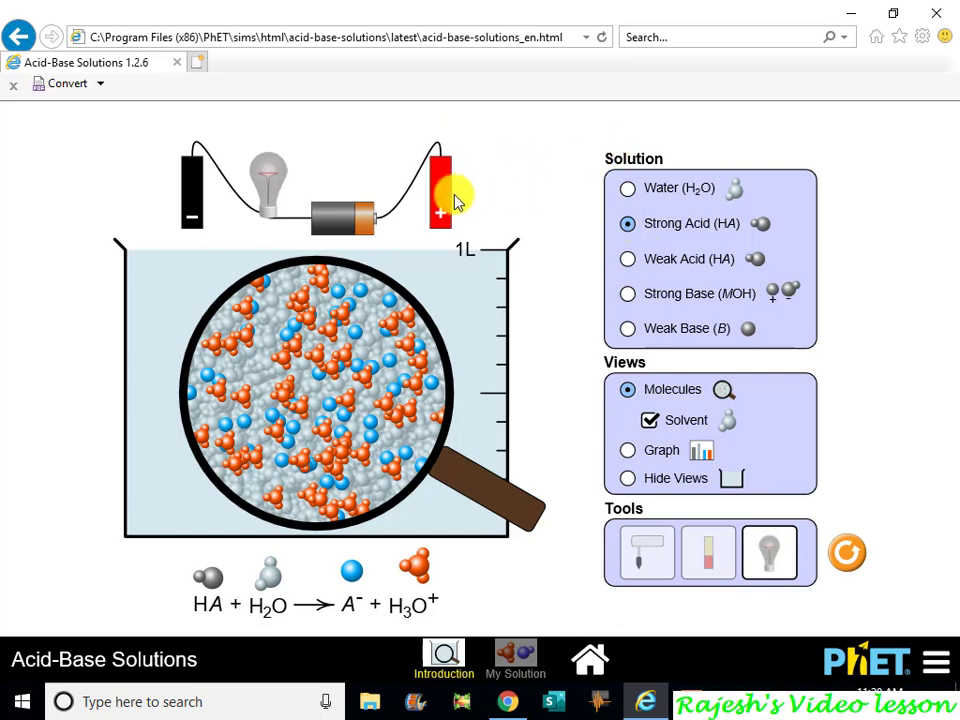
{"action": "left_click_drag", "start_coordinate": [447, 205], "coordinate": [444, 280]}
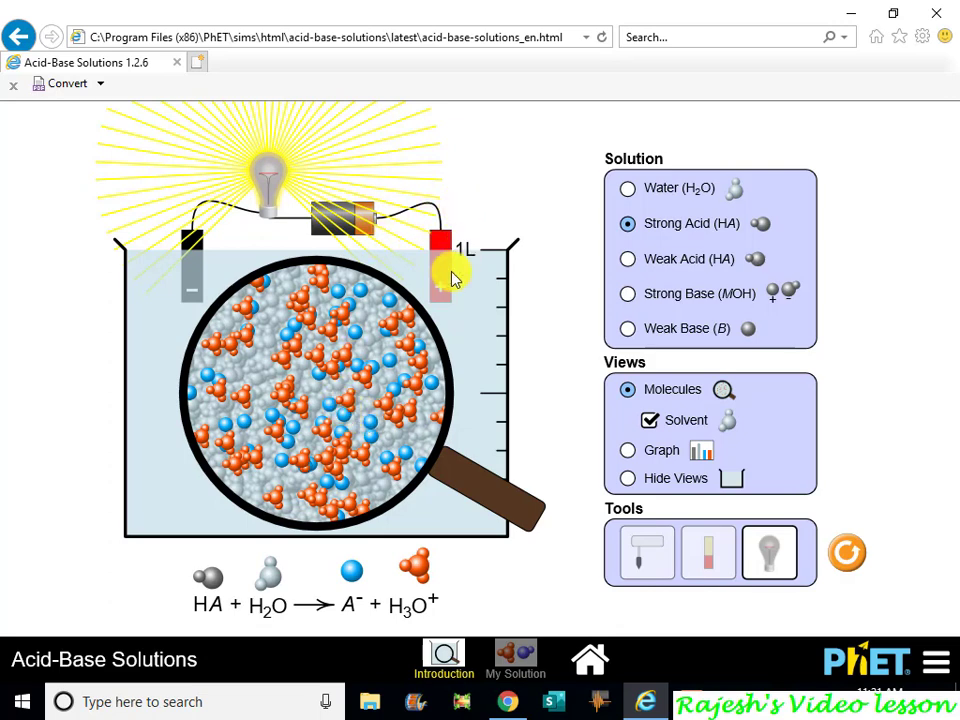
{"action": "left_click_drag", "start_coordinate": [440, 248], "coordinate": [439, 154]}
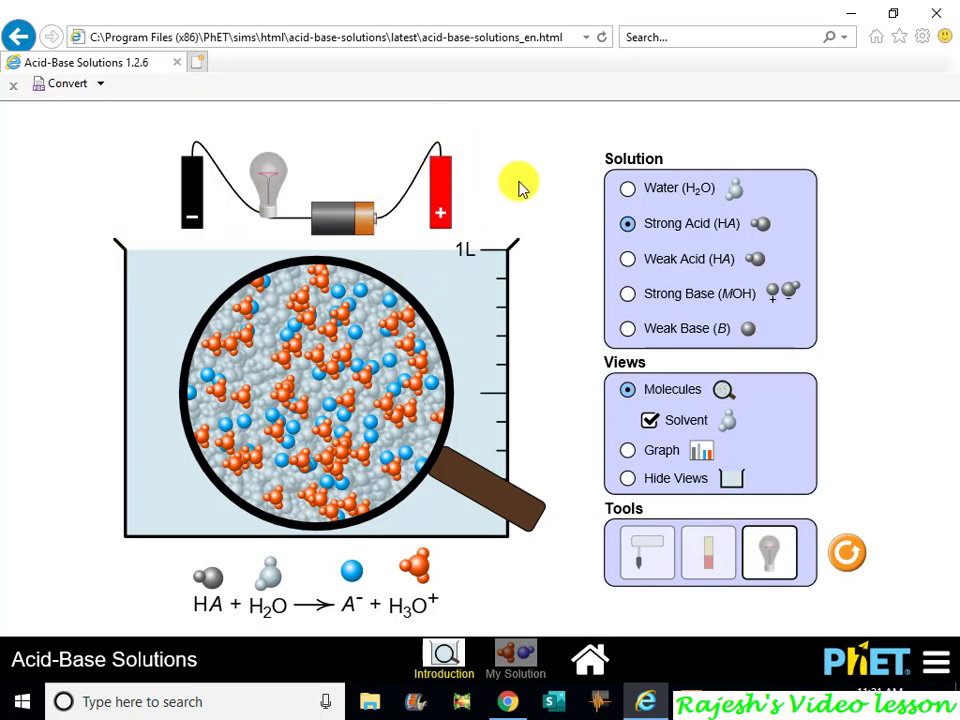
Switch the solution to Weak Acid (HA) and test its conductivity with the bulb circuit, raising the electrodes again
{"action": "left_click", "coordinate": [689, 268]}
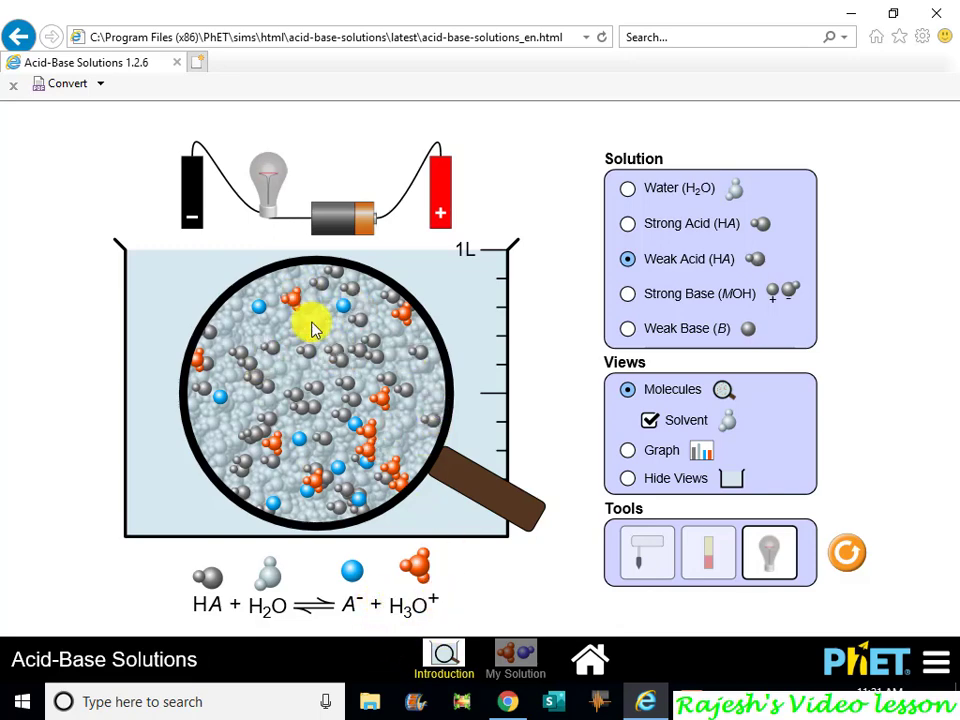
{"action": "left_click_drag", "start_coordinate": [450, 208], "coordinate": [446, 285]}
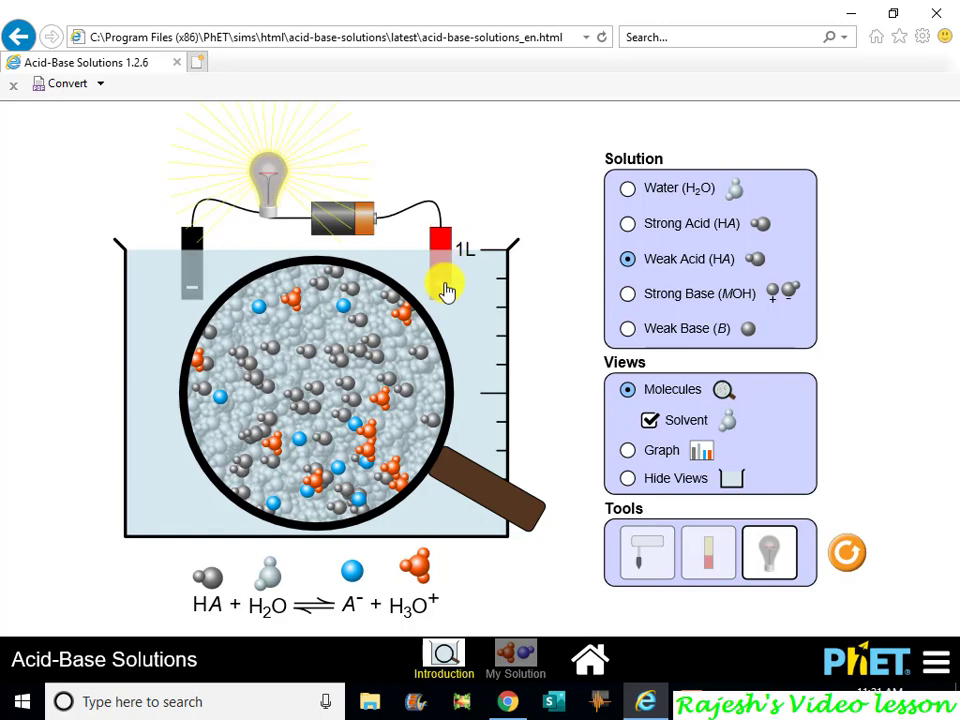
{"action": "left_click_drag", "start_coordinate": [450, 221], "coordinate": [440, 168]}
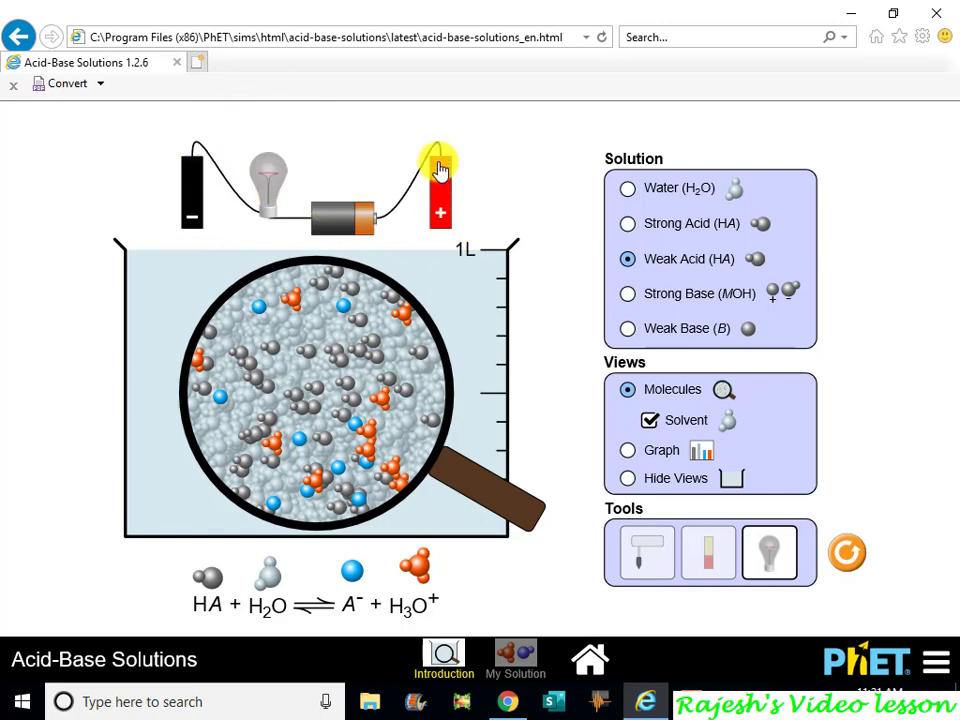
Test the conductivity of the Strong Base (MOH) and then the Weak Base (B), keeping the electrodes immersed between them
{"action": "left_click", "coordinate": [703, 300]}
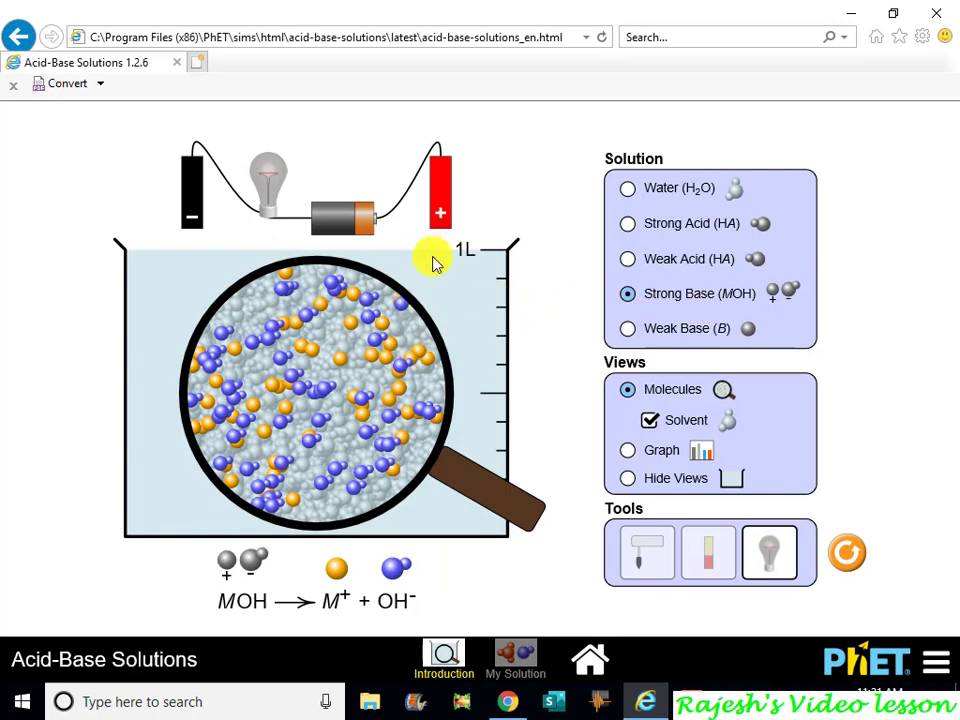
{"action": "left_click_drag", "start_coordinate": [440, 222], "coordinate": [437, 263]}
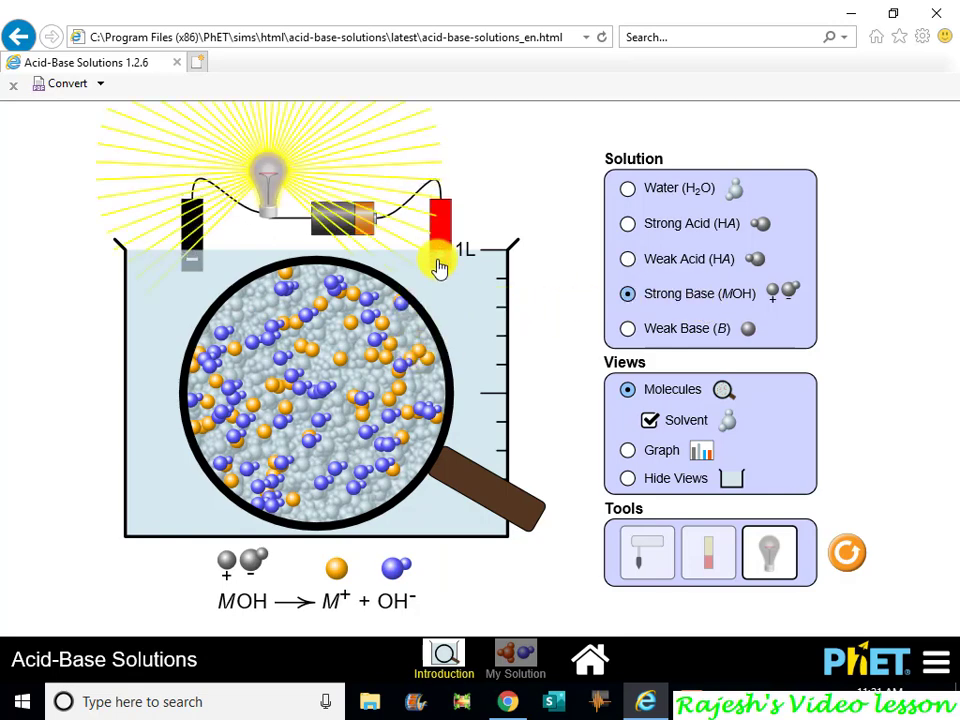
{"action": "left_click", "coordinate": [632, 329]}
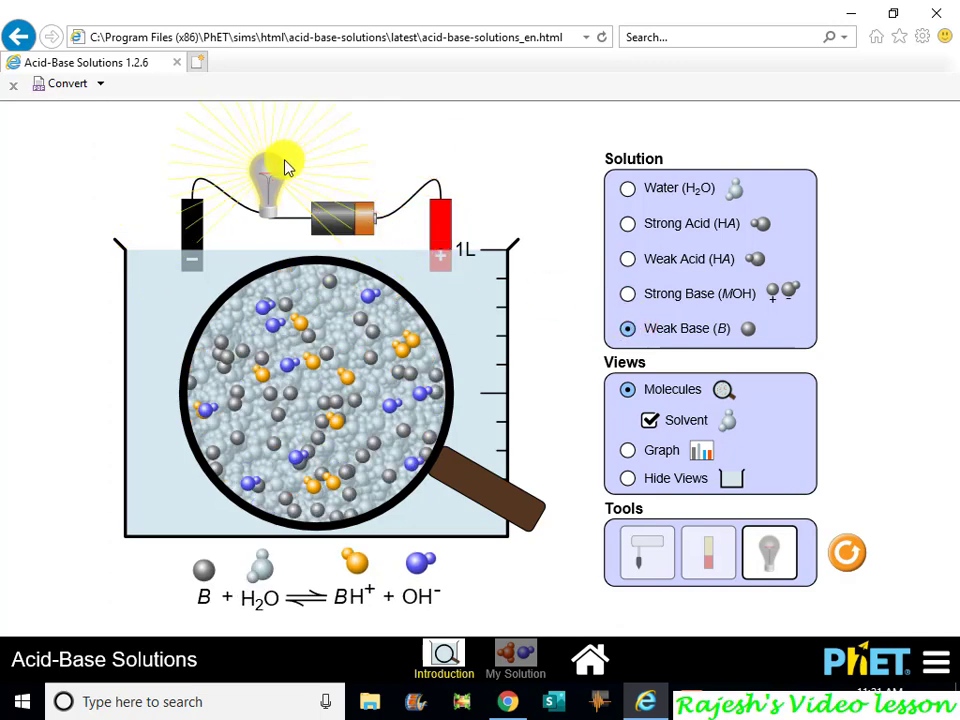
Measure the pH of the weak base and then of the Weak Acid (HA) with the pH meter, raising the probe between readings
{"action": "left_click", "coordinate": [649, 547]}
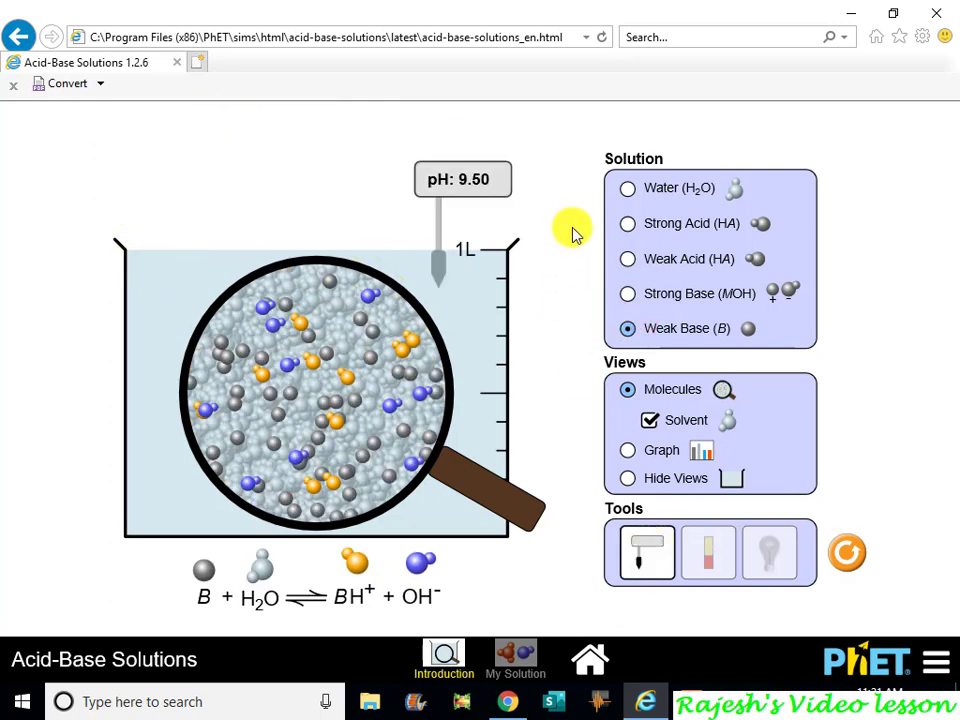
{"action": "left_click_drag", "start_coordinate": [489, 188], "coordinate": [493, 139]}
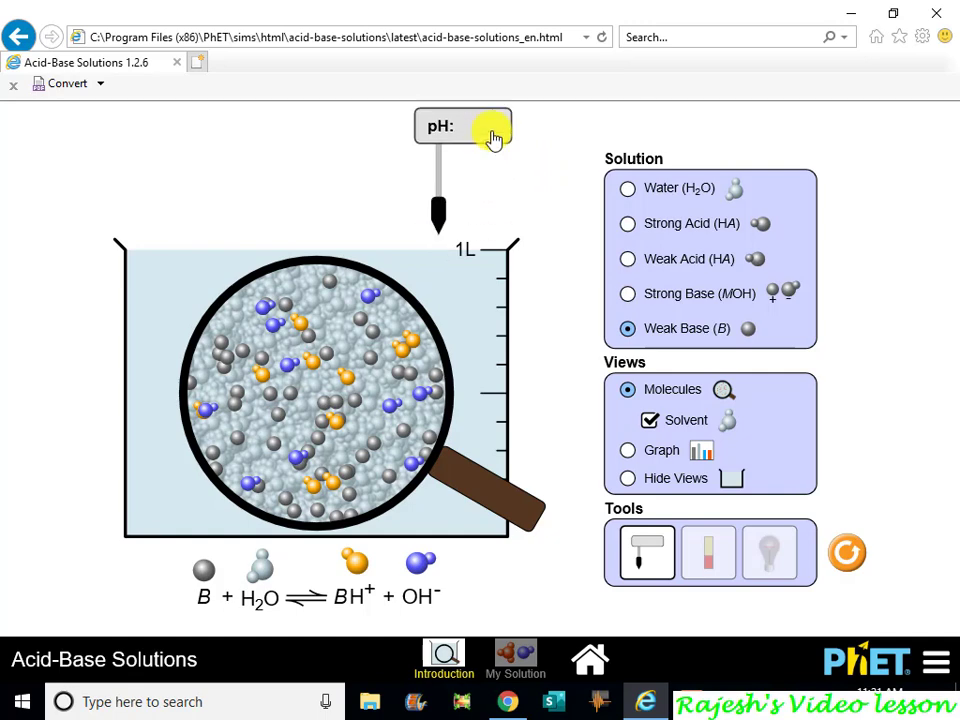
{"action": "left_click", "coordinate": [627, 259]}
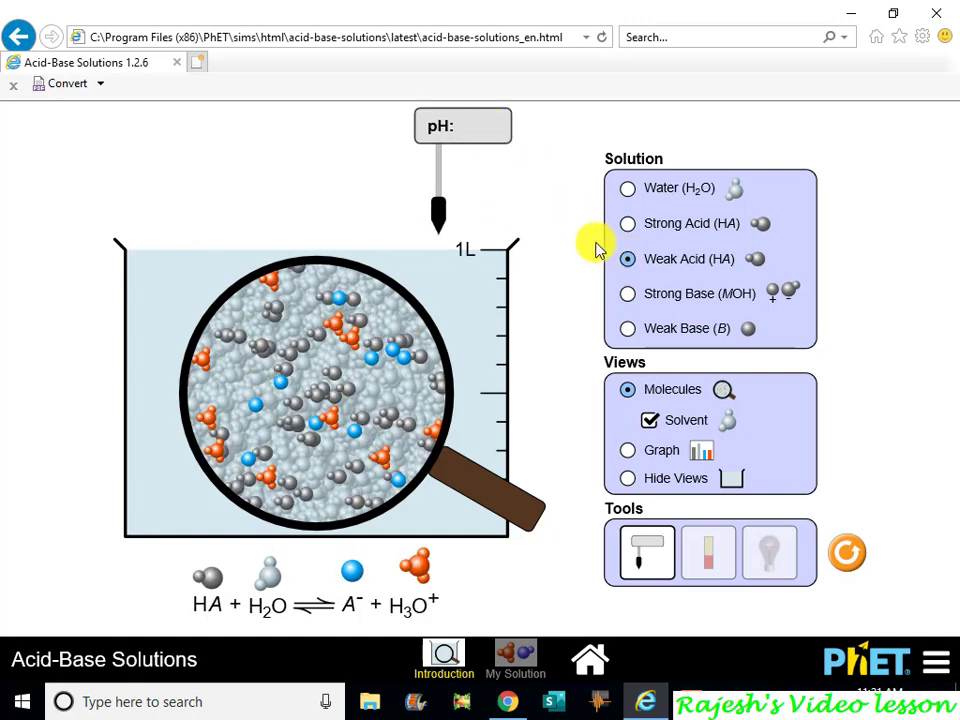
{"action": "left_click_drag", "start_coordinate": [471, 133], "coordinate": [476, 189]}
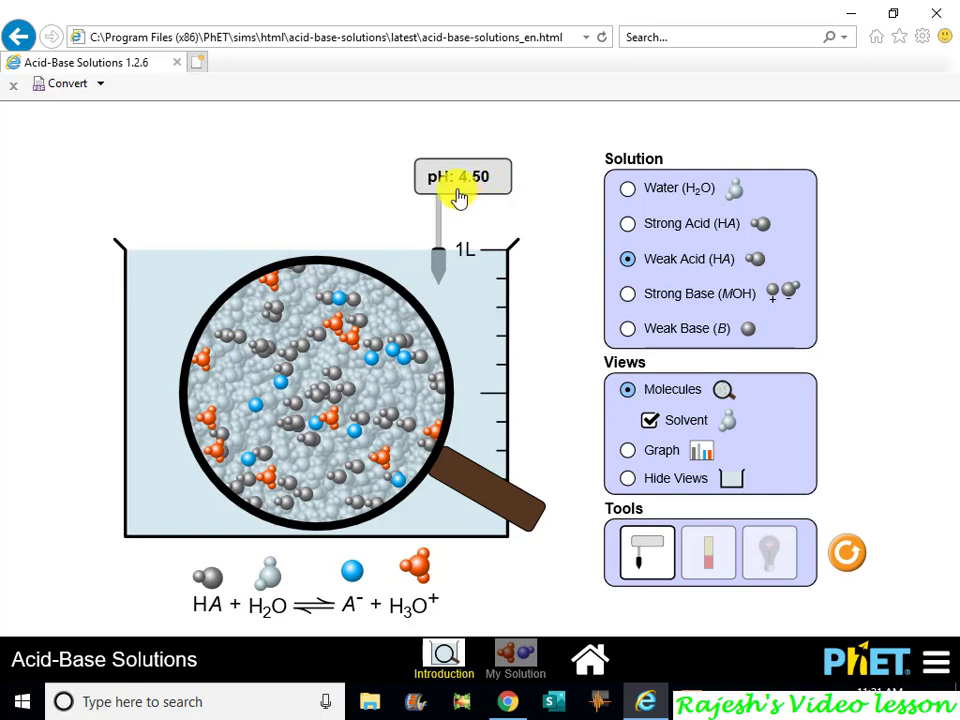
Measure the pH of the Strong Base (MOH) and the Weak Base (B) with the meter, and raise the probe out of the beaker
{"action": "left_click", "coordinate": [713, 295]}
{"action": "mouse_move", "coordinate": [469, 190]}
{"action": "left_mouse_down"}
{"action": "mouse_move", "coordinate": [471, 178]}
{"action": "mouse_move", "coordinate": [473, 200]}
{"action": "left_mouse_up"}
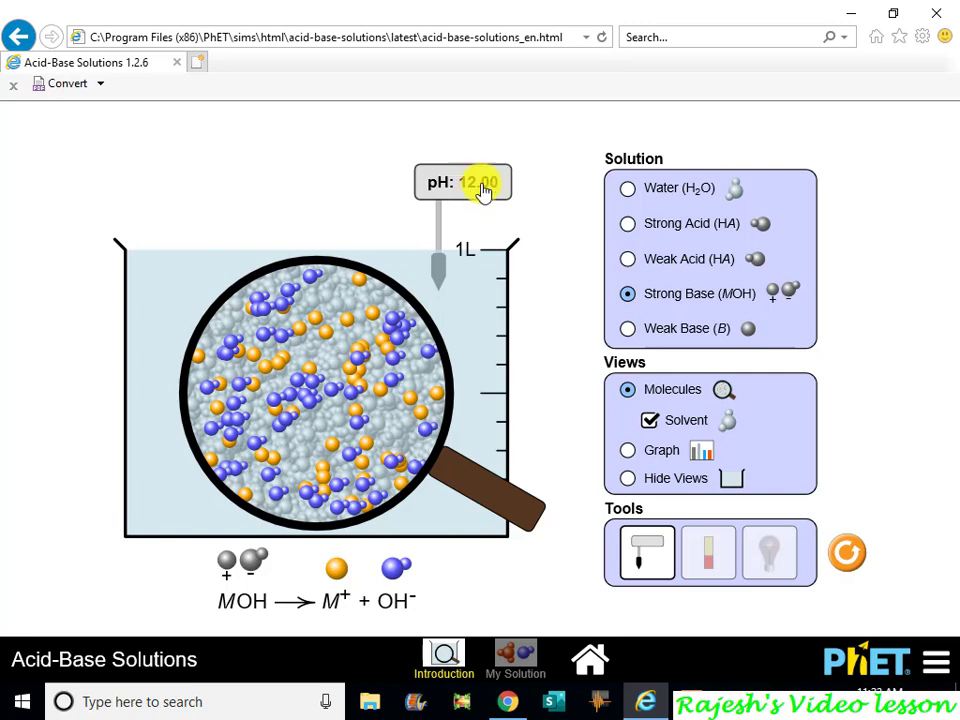
{"action": "mouse_move", "coordinate": [485, 190]}
{"action": "left_mouse_down"}
{"action": "mouse_move", "coordinate": [461, 124]}
{"action": "mouse_move", "coordinate": [497, 158]}
{"action": "mouse_move", "coordinate": [497, 195]}
{"action": "left_mouse_up"}
{"action": "left_click", "coordinate": [666, 336]}
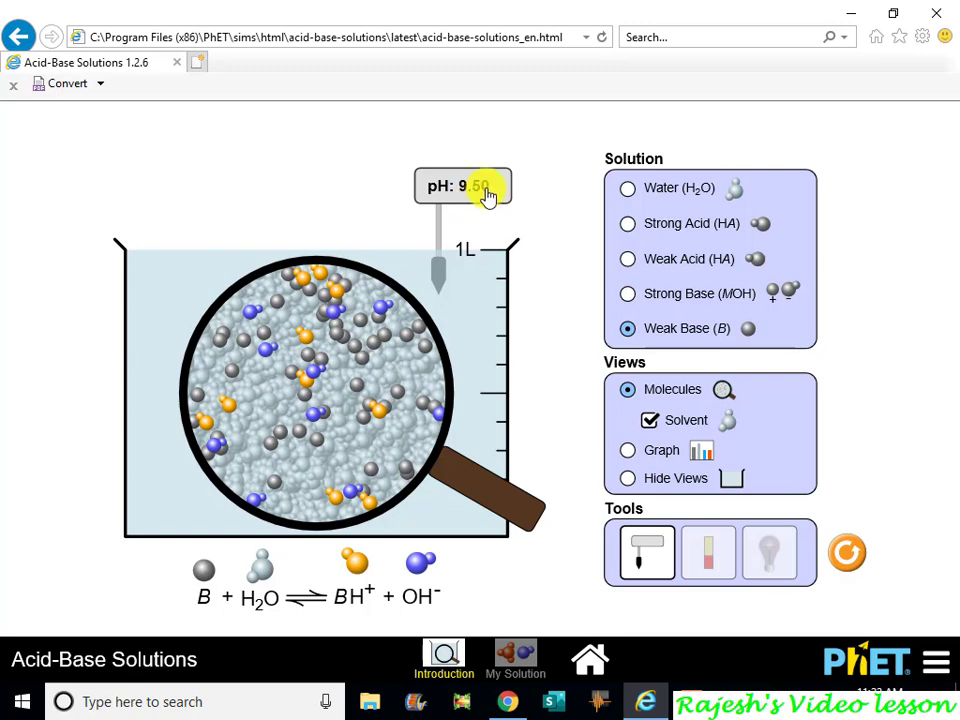
{"action": "left_click_drag", "start_coordinate": [487, 197], "coordinate": [495, 137]}
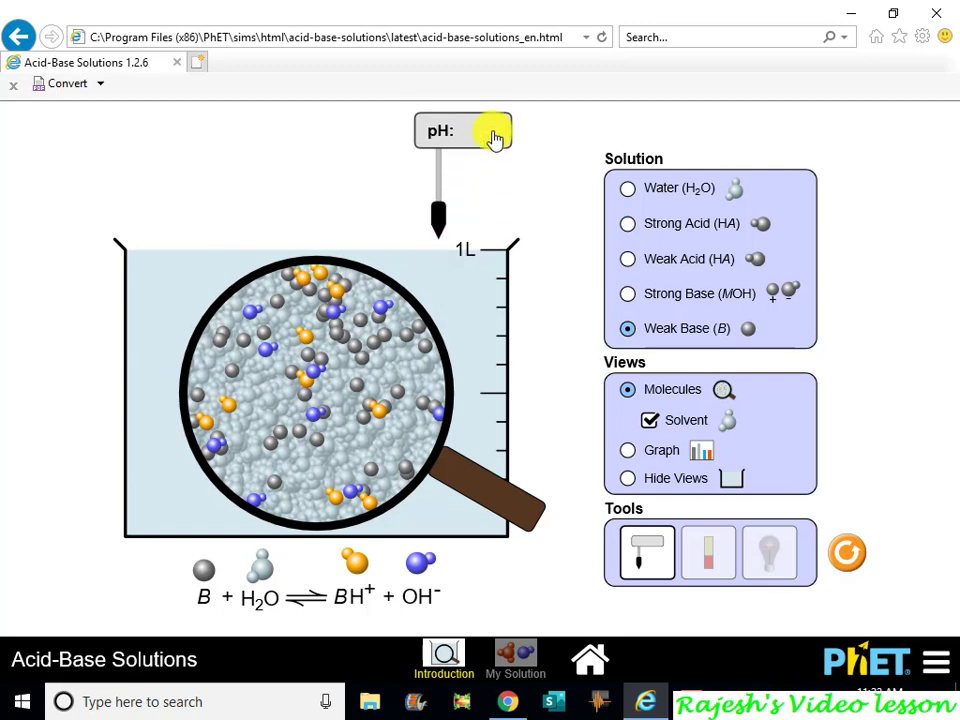
Switch the solution back to Water (H2O), dip pH paper into it and lift the strip out for comparison
{"action": "left_click", "coordinate": [704, 570]}
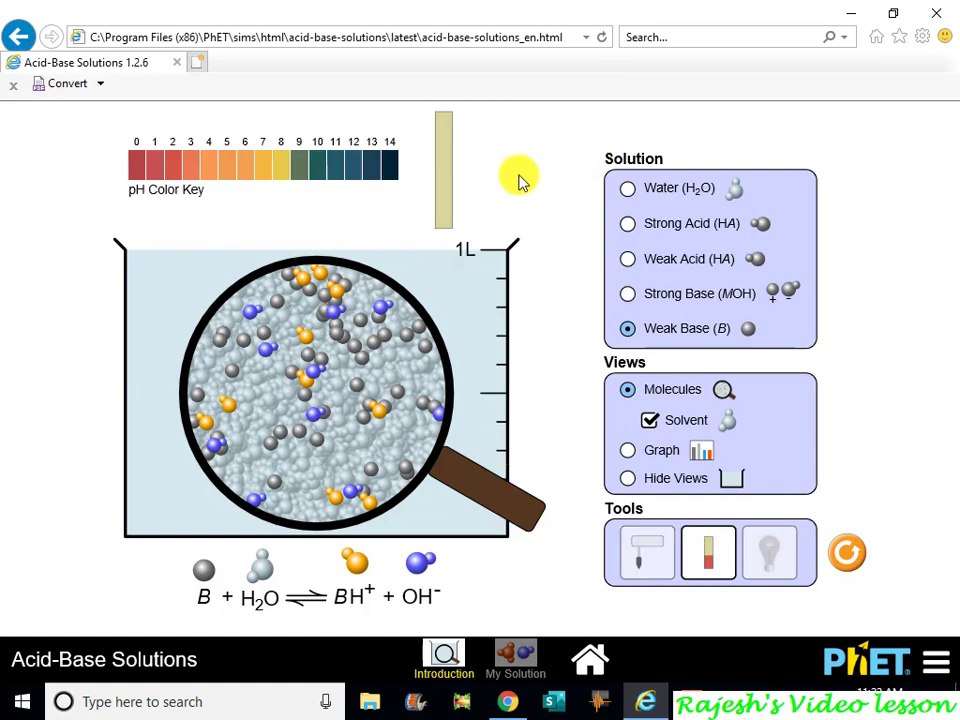
{"action": "left_click", "coordinate": [660, 194]}
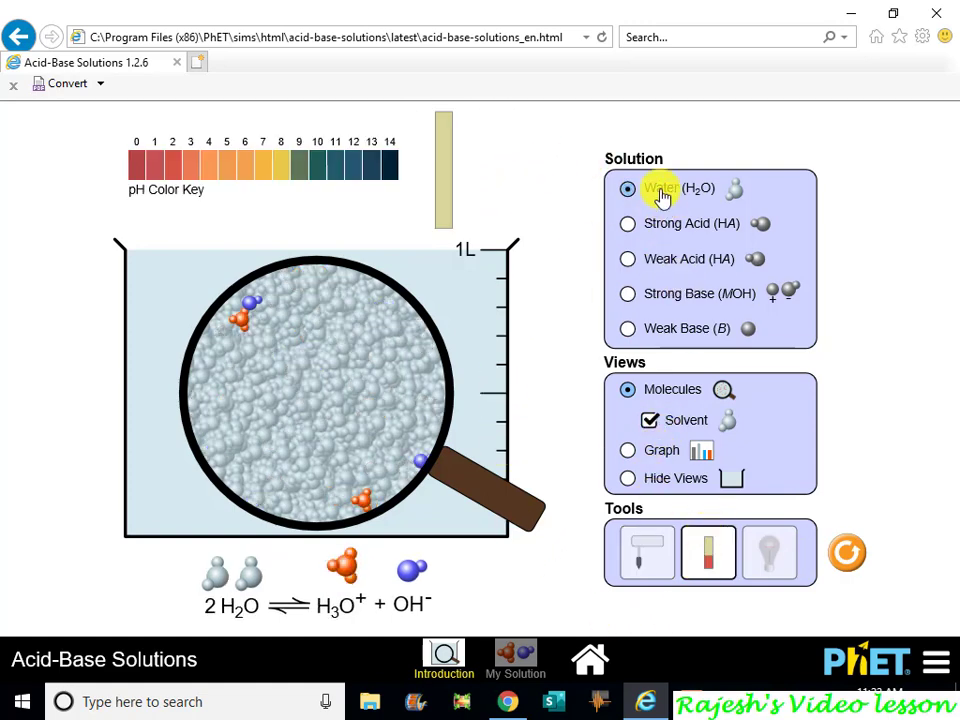
{"action": "left_click_drag", "start_coordinate": [454, 208], "coordinate": [489, 128]}
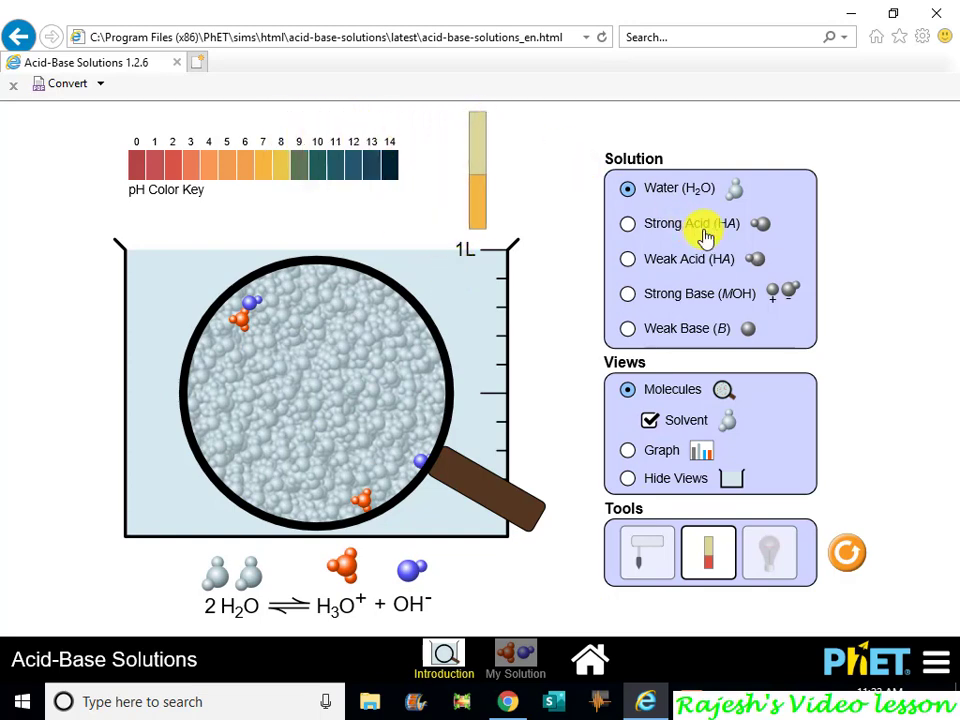
Test the Weak Acid (HA) and then the Strong Acid (HA) with pH paper, lifting the strip out after each dip for comparison
{"action": "left_click", "coordinate": [706, 236]}
{"action": "left_click", "coordinate": [710, 270]}
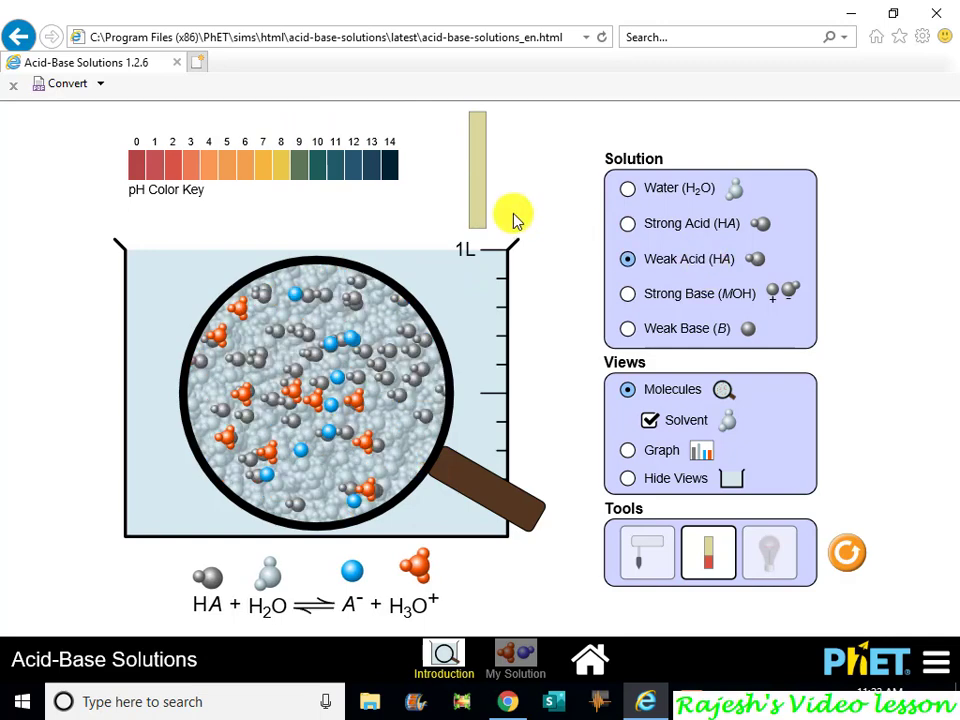
{"action": "left_click_drag", "start_coordinate": [481, 215], "coordinate": [421, 200]}
{"action": "left_click_drag", "start_coordinate": [380, 168], "coordinate": [467, 182]}
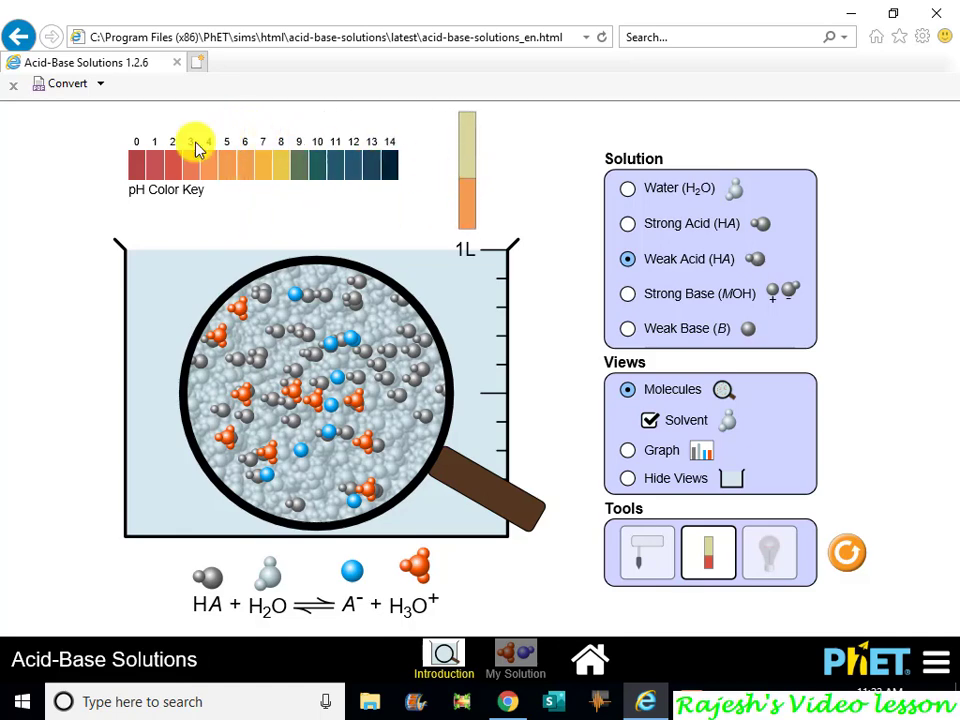
{"action": "left_click", "coordinate": [689, 234]}
{"action": "mouse_move", "coordinate": [463, 217]}
{"action": "left_mouse_down"}
{"action": "mouse_move", "coordinate": [454, 261]}
{"action": "mouse_move", "coordinate": [452, 193]}
{"action": "mouse_move", "coordinate": [208, 176]}
{"action": "mouse_move", "coordinate": [165, 190]}
{"action": "mouse_move", "coordinate": [422, 223]}
{"action": "mouse_move", "coordinate": [467, 214]}
{"action": "left_mouse_up"}
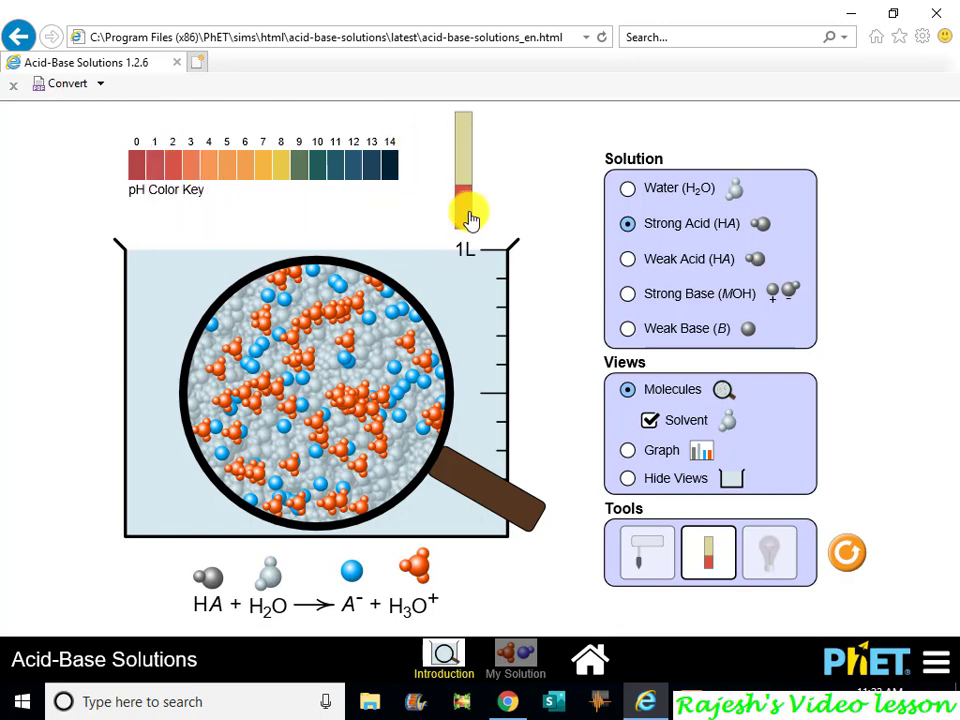
Test the Weak Base (B) and then the Strong Base (MOH) with pH paper, matching the strong base's strip against the pH Color Key
{"action": "left_click", "coordinate": [629, 332]}
{"action": "left_click_drag", "start_coordinate": [470, 207], "coordinate": [490, 147]}
{"action": "left_click", "coordinate": [690, 295]}
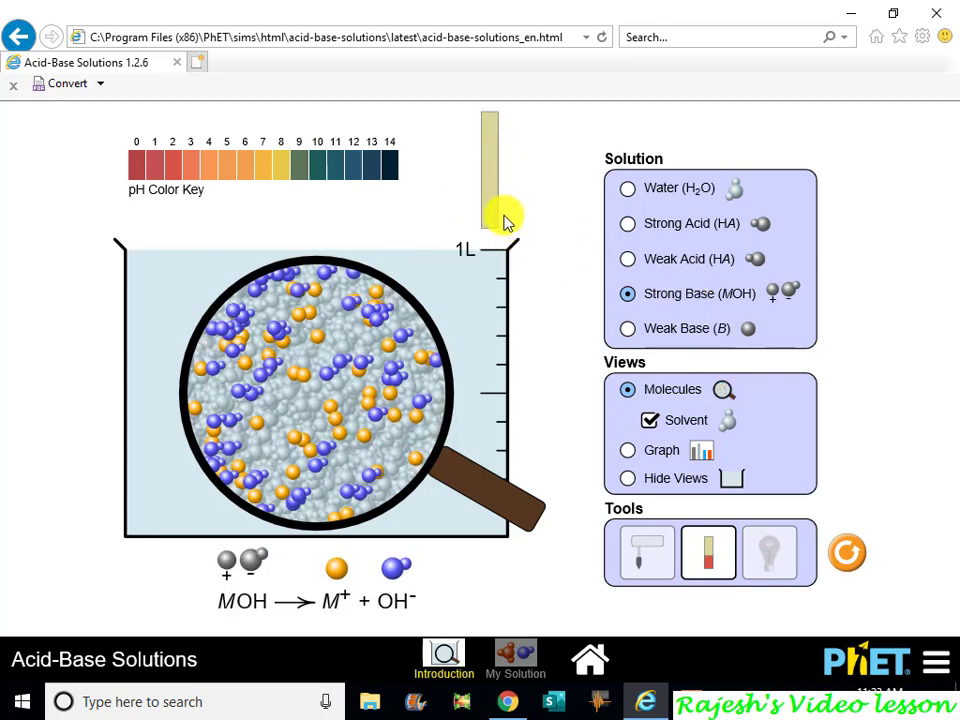
{"action": "left_click_drag", "start_coordinate": [490, 205], "coordinate": [361, 210]}
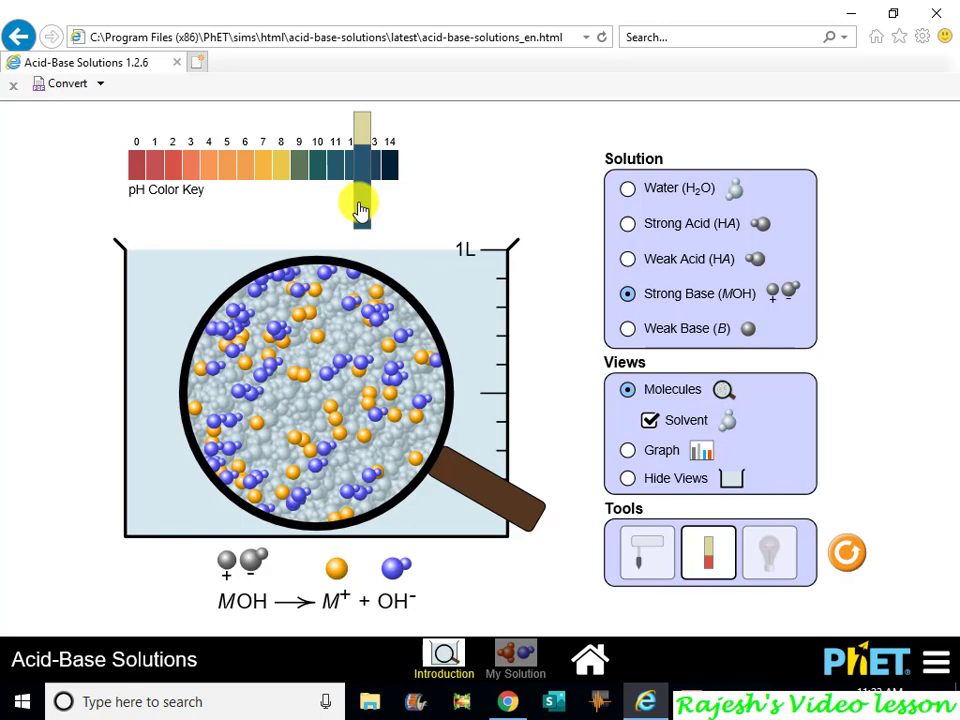
{"action": "left_click_drag", "start_coordinate": [361, 210], "coordinate": [431, 212]}
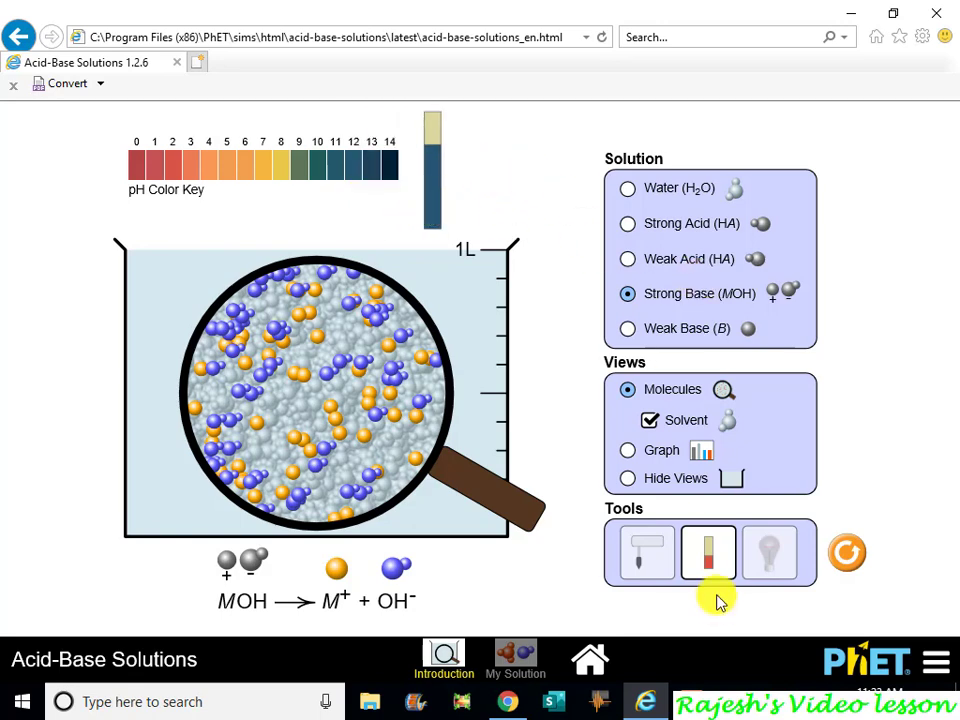
Switch to the conductivity tester and immerse its electrodes in the Strong Base (MOH) and then in Water (H2O)
{"action": "left_click", "coordinate": [784, 562]}
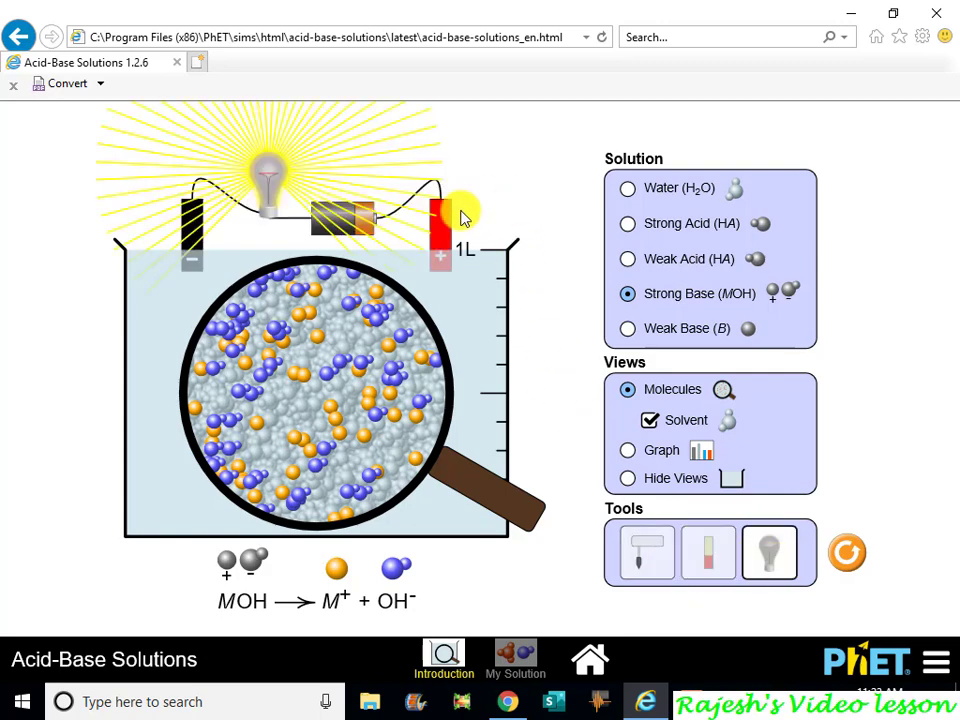
{"action": "mouse_move", "coordinate": [446, 232]}
{"action": "left_mouse_down"}
{"action": "mouse_move", "coordinate": [439, 189]}
{"action": "mouse_move", "coordinate": [444, 248]}
{"action": "left_mouse_up"}
{"action": "left_click", "coordinate": [658, 190]}
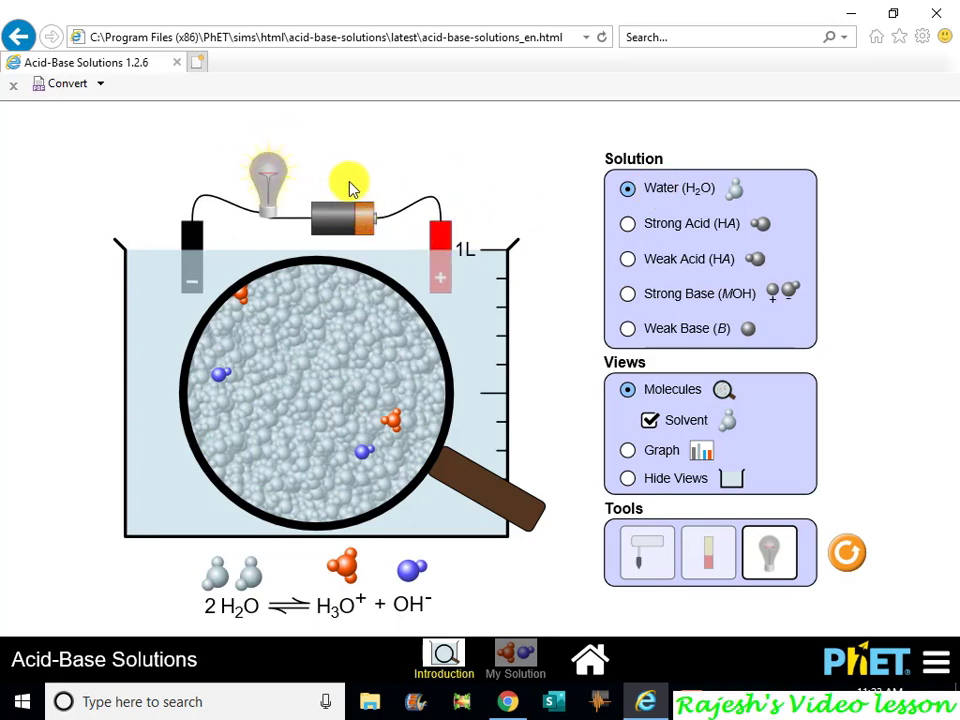
{"action": "mouse_move", "coordinate": [446, 246]}
{"action": "left_mouse_down"}
{"action": "mouse_move", "coordinate": [450, 176]}
{"action": "mouse_move", "coordinate": [435, 257]}
{"action": "left_mouse_up"}
Test the conductivity of the Weak Acid (HA) and then the Strong Acid (HA), raising the electrodes before changing the solution
{"action": "left_click", "coordinate": [630, 258]}
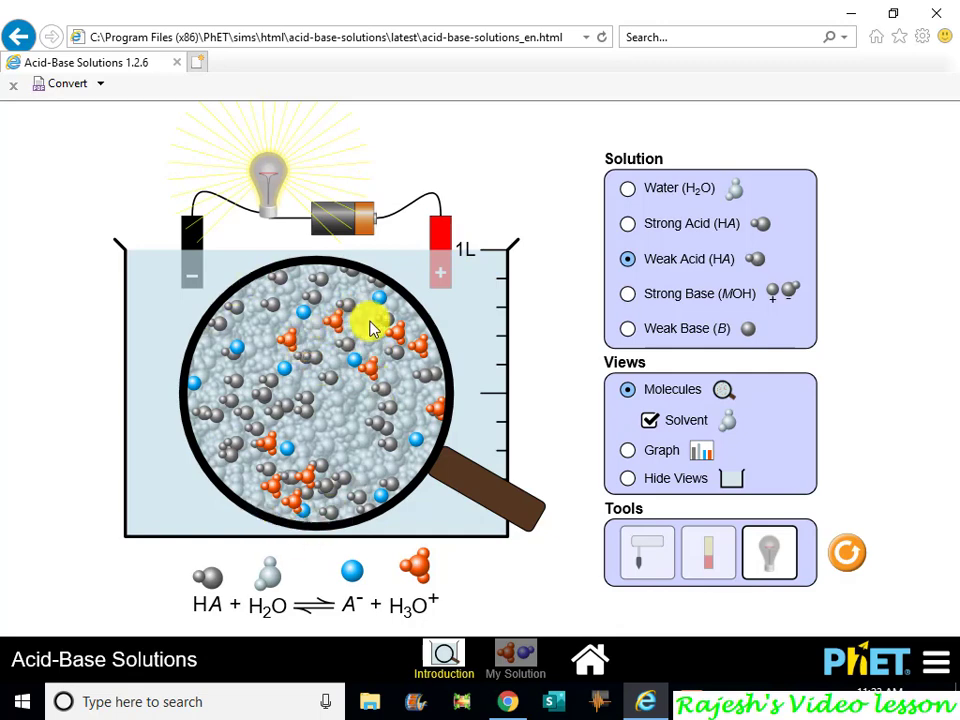
{"action": "left_click_drag", "start_coordinate": [443, 218], "coordinate": [467, 161]}
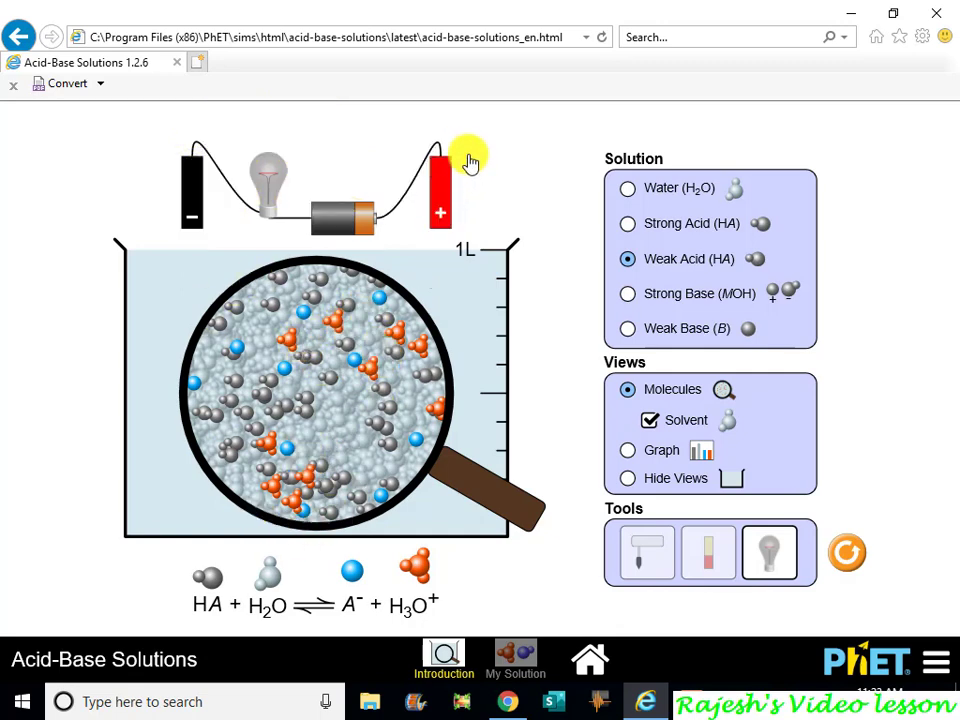
{"action": "left_click", "coordinate": [712, 232]}
{"action": "left_click_drag", "start_coordinate": [439, 204], "coordinate": [440, 270]}
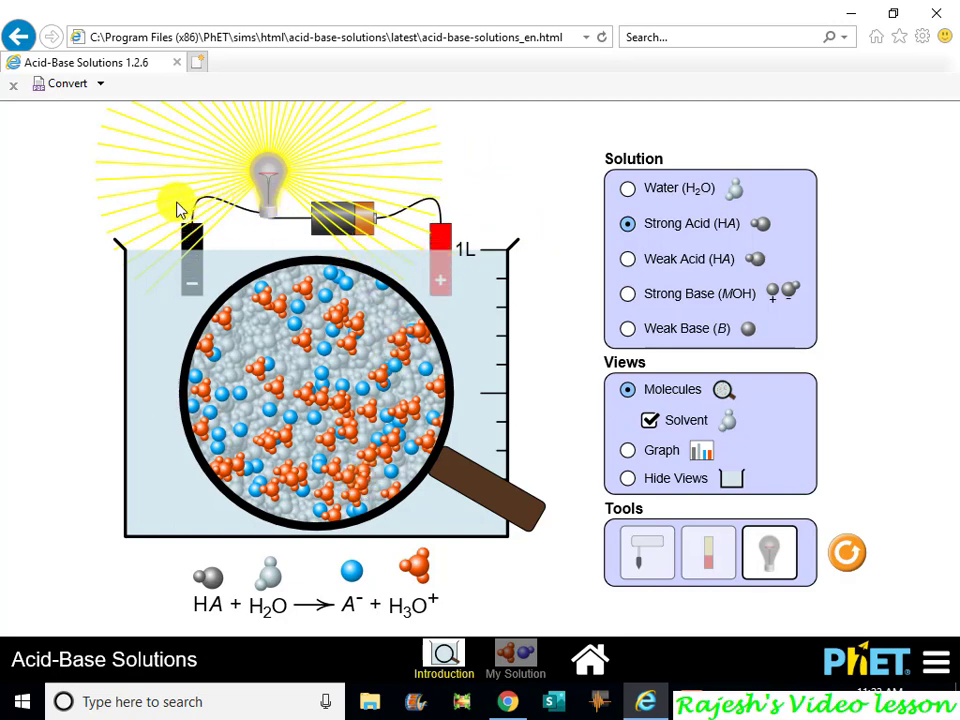
{"action": "left_click_drag", "start_coordinate": [445, 232], "coordinate": [450, 272]}
Test the conductivity of the Weak Base (B), raise the electrodes, and immerse them in the Strong Base (MOH)
{"action": "left_click", "coordinate": [660, 336]}
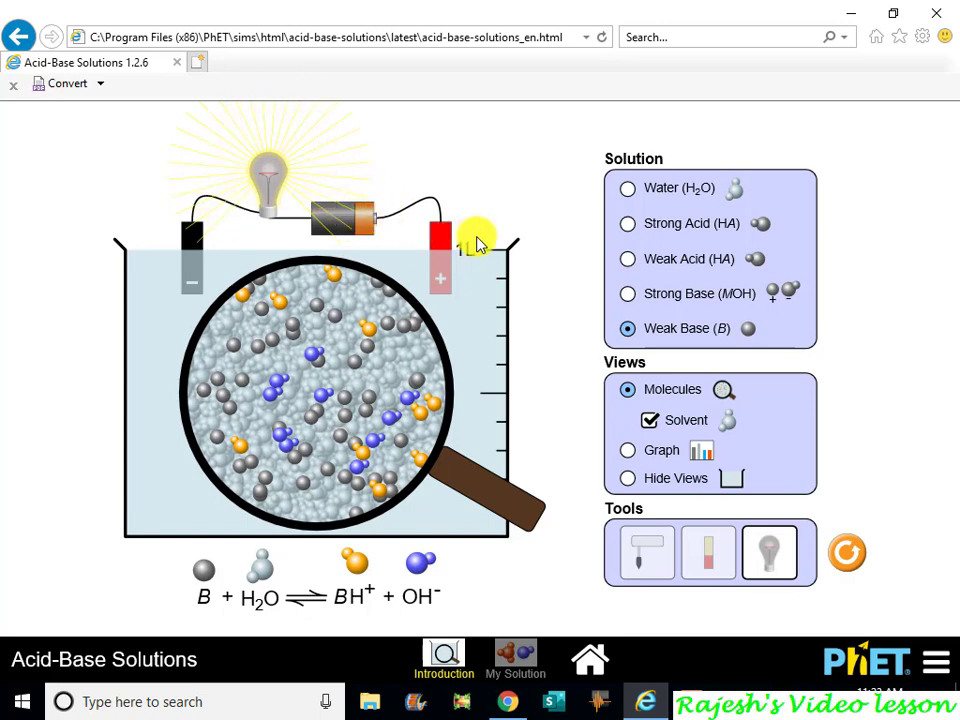
{"action": "left_click_drag", "start_coordinate": [446, 249], "coordinate": [478, 127]}
{"action": "left_click", "coordinate": [690, 294]}
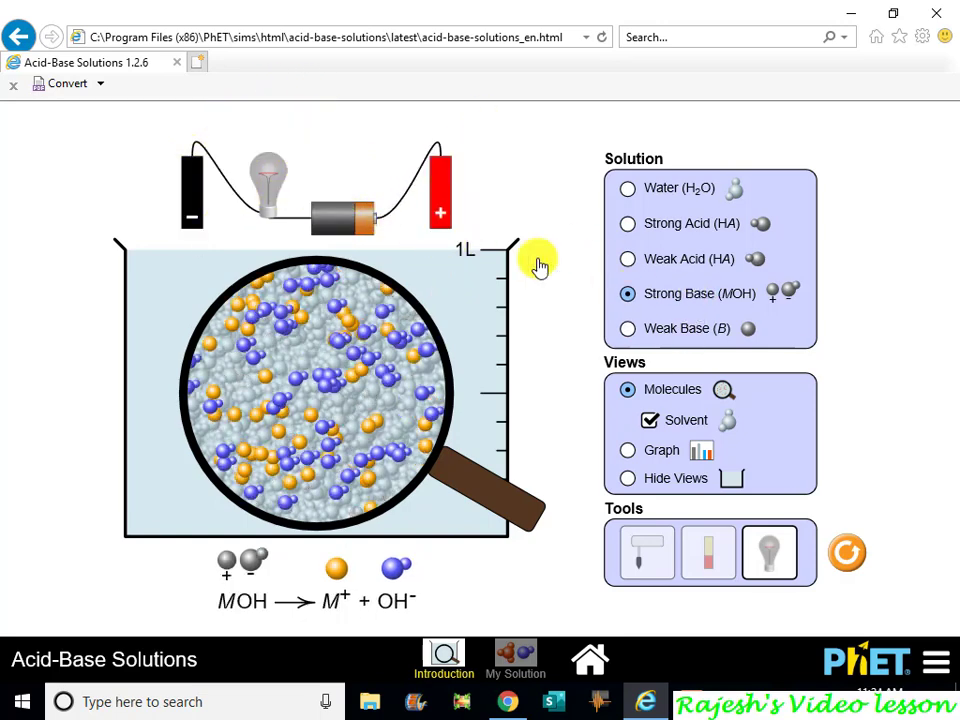
{"action": "left_click_drag", "start_coordinate": [439, 197], "coordinate": [433, 296]}
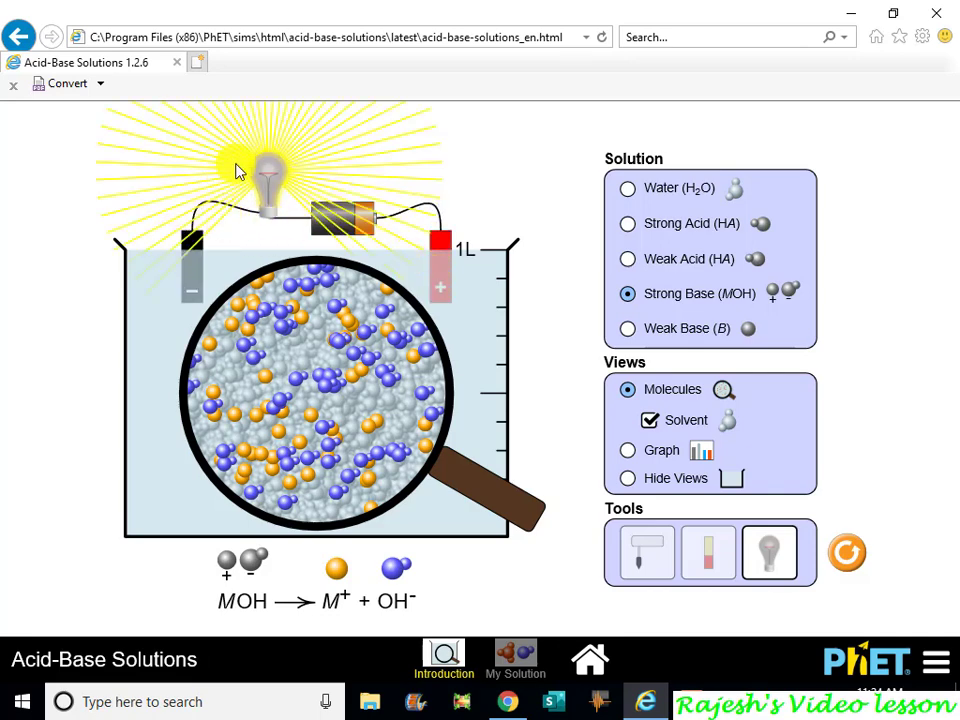
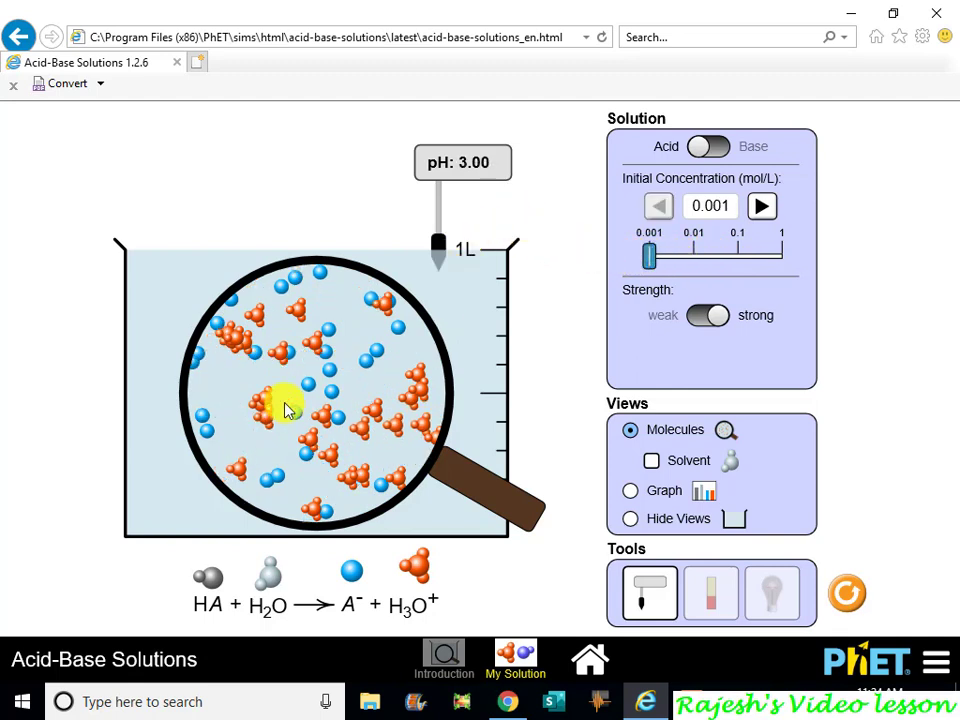
Measure the pH of a strong acid at 0.011 mol/L and of a strong base at the same concentration, and raise the probe
{"action": "left_click_drag", "start_coordinate": [650, 259], "coordinate": [701, 268]}
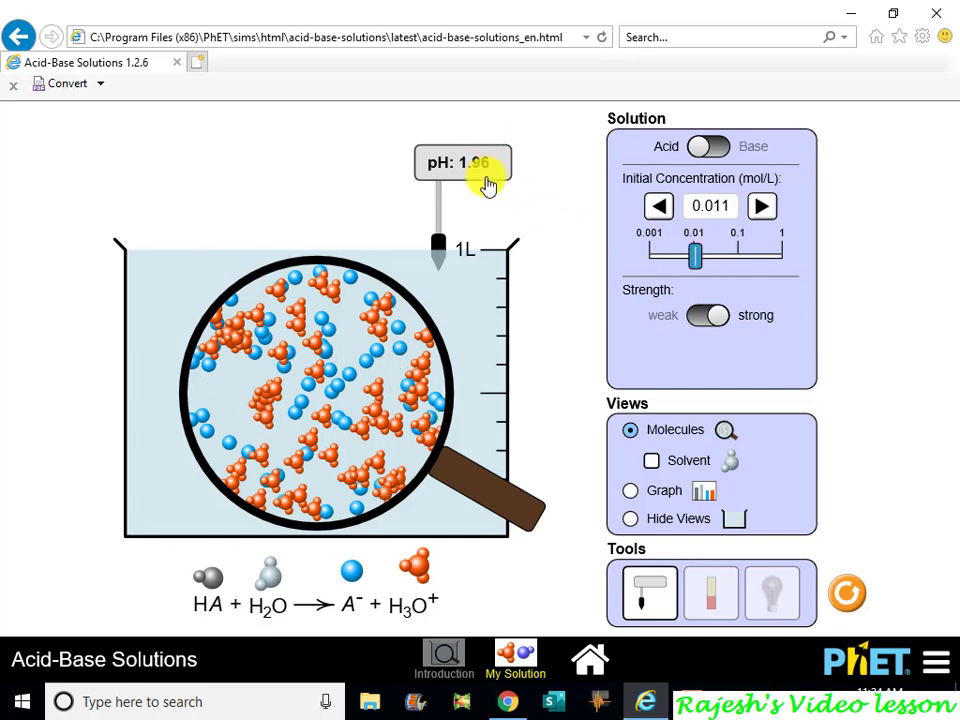
{"action": "mouse_move", "coordinate": [489, 186]}
{"action": "left_mouse_down"}
{"action": "mouse_move", "coordinate": [491, 152]}
{"action": "mouse_move", "coordinate": [489, 161]}
{"action": "left_mouse_up"}
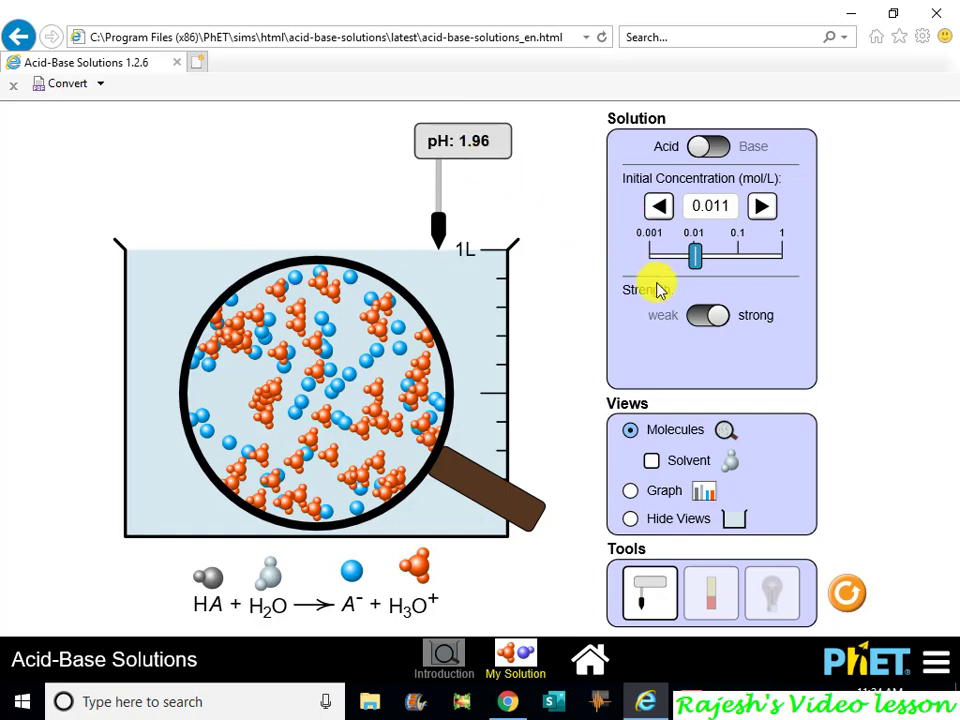
{"action": "left_click", "coordinate": [714, 152]}
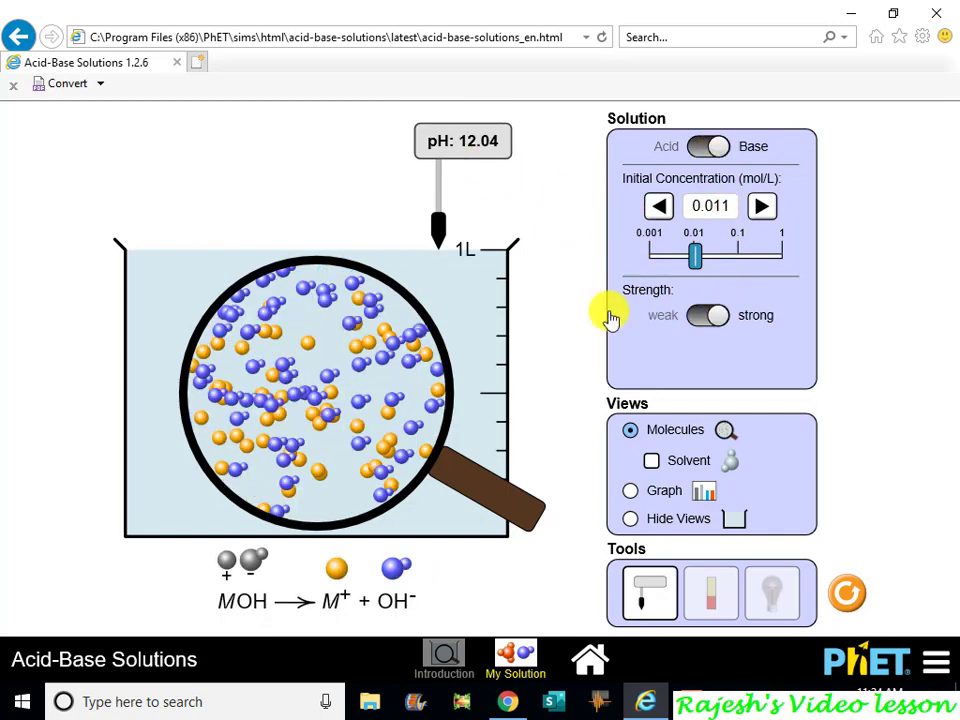
{"action": "left_click_drag", "start_coordinate": [463, 148], "coordinate": [458, 138]}
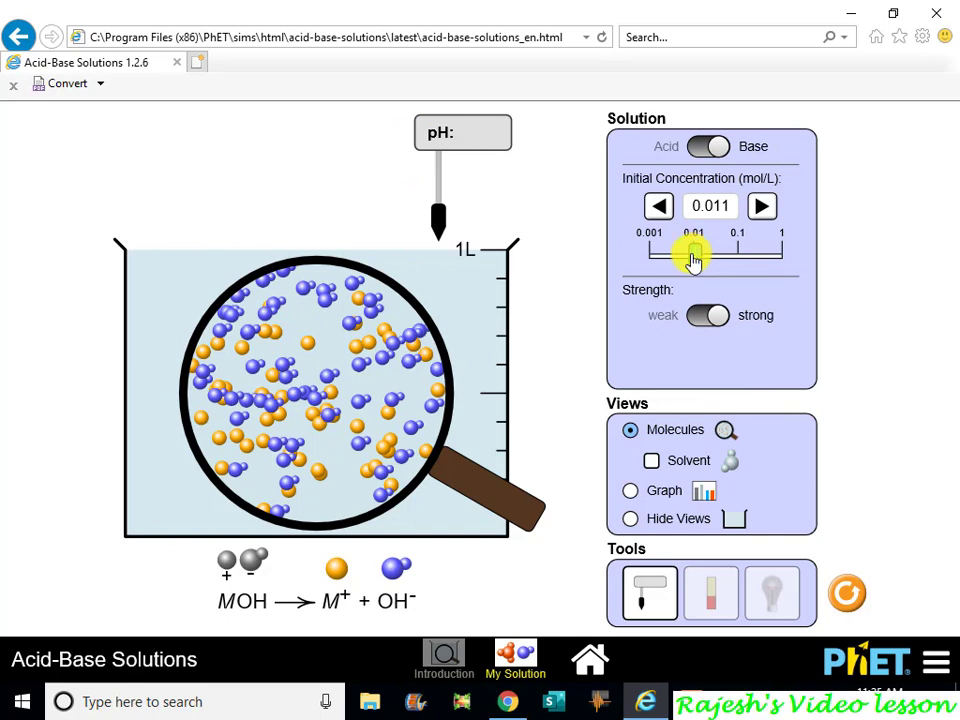
Measure the strong base's pH at initial concentrations of 0.007 and 0.001 mol/L, and raise the probe out of the solution
{"action": "left_click_drag", "start_coordinate": [692, 252], "coordinate": [686, 253]}
{"action": "left_click_drag", "start_coordinate": [490, 148], "coordinate": [493, 157]}
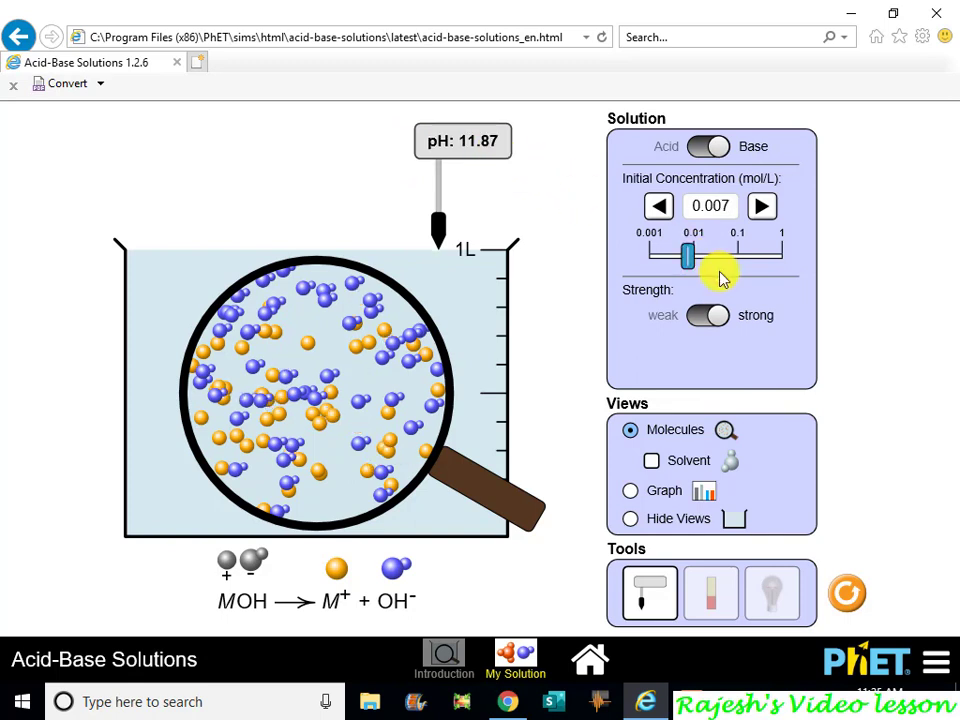
{"action": "left_click_drag", "start_coordinate": [685, 265], "coordinate": [634, 259]}
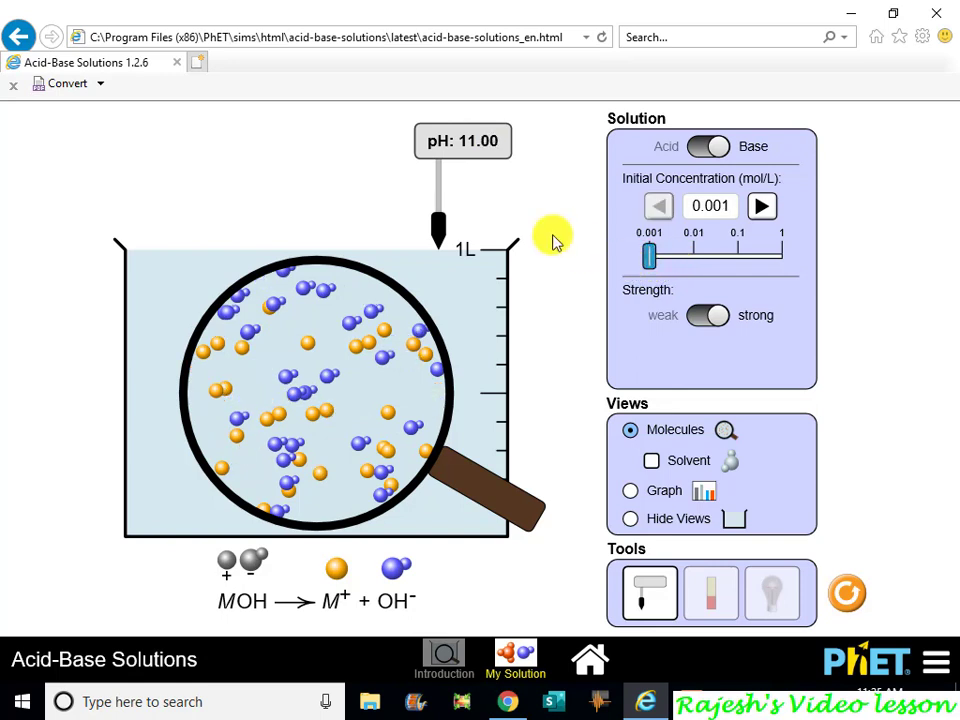
{"action": "left_click_drag", "start_coordinate": [489, 141], "coordinate": [493, 190]}
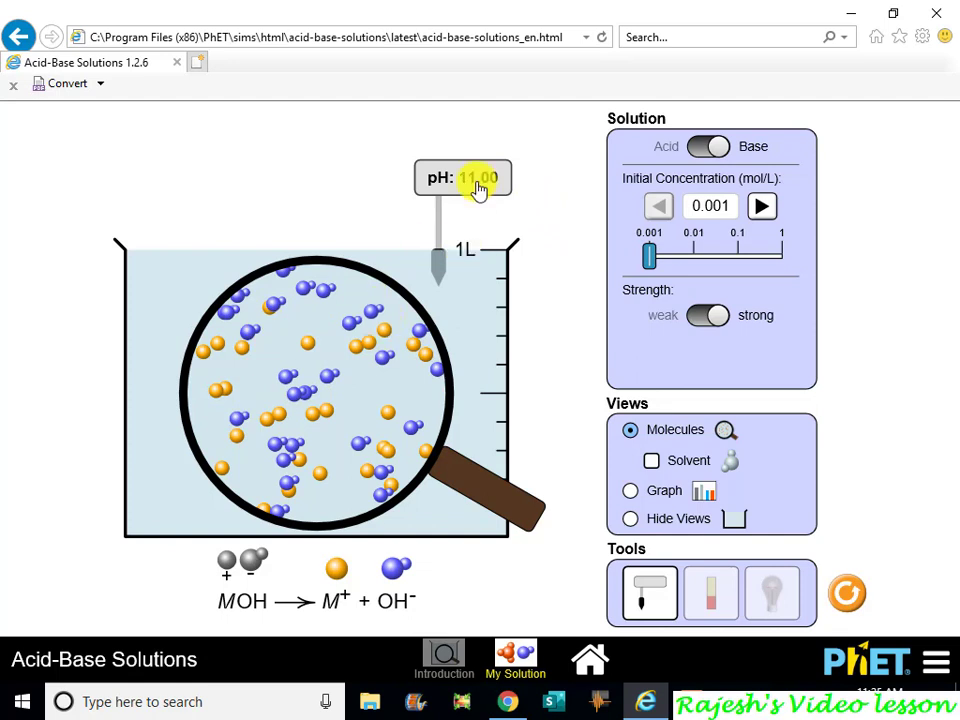
{"action": "left_click_drag", "start_coordinate": [489, 182], "coordinate": [509, 132]}
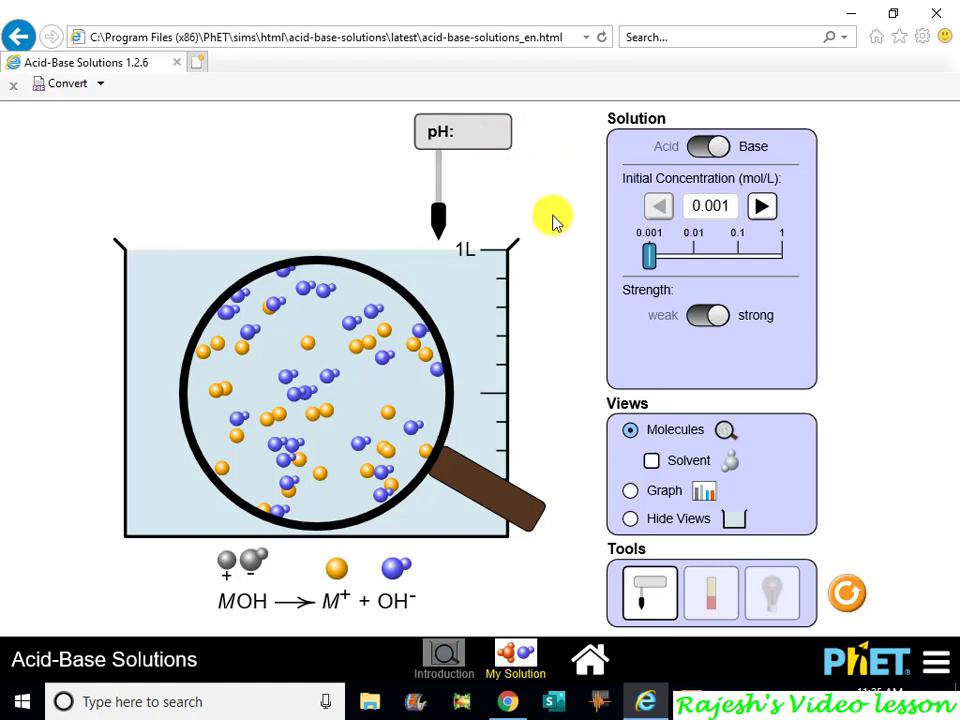